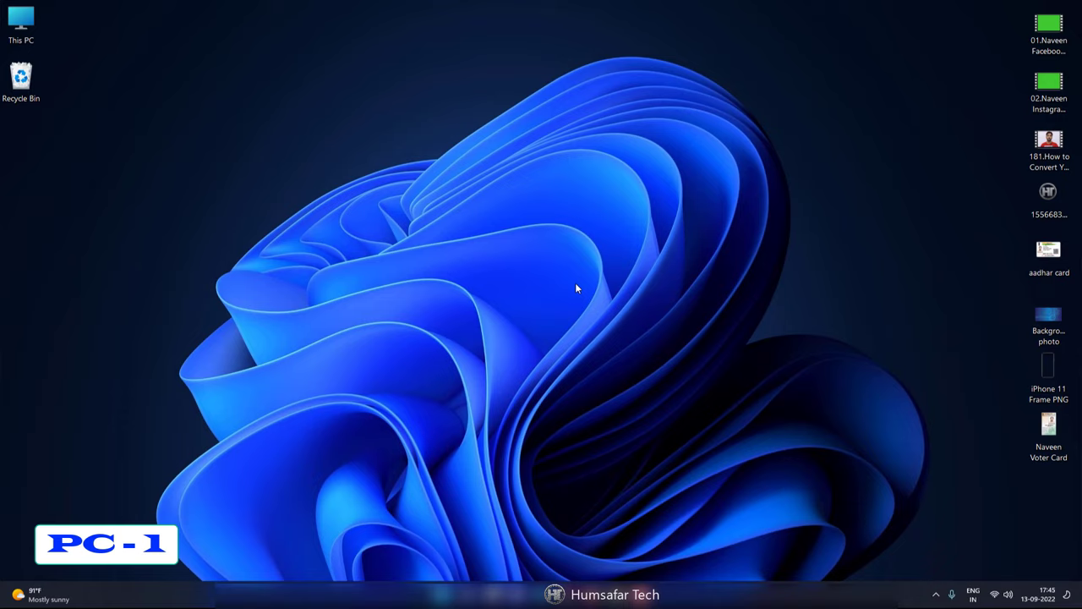
- Launch Control Panel by searching 'contro' from the Start menu
left_click(1002, 594)
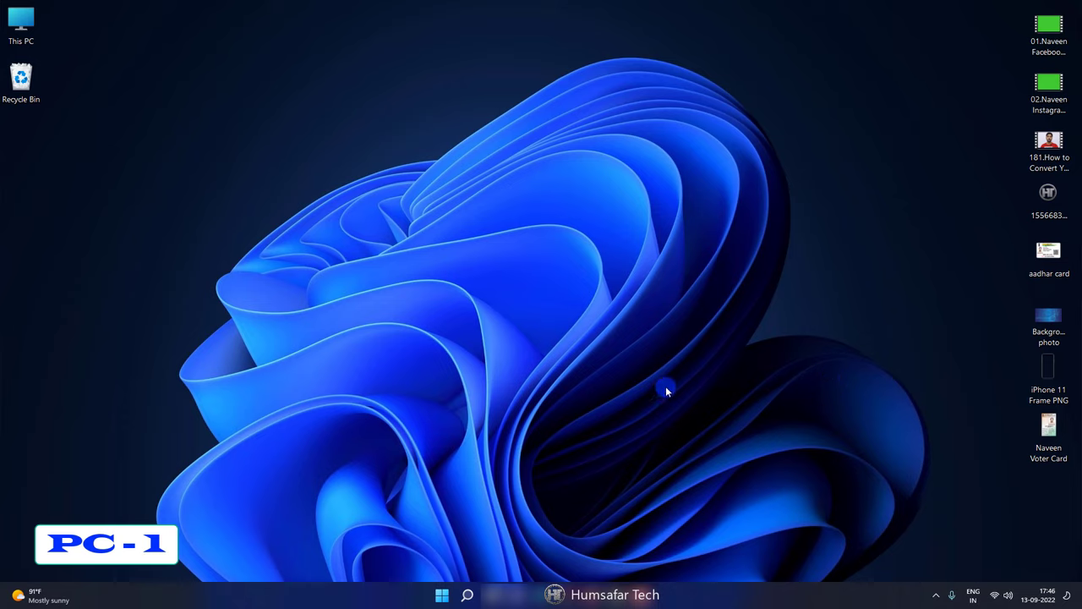
left_click(441, 594)
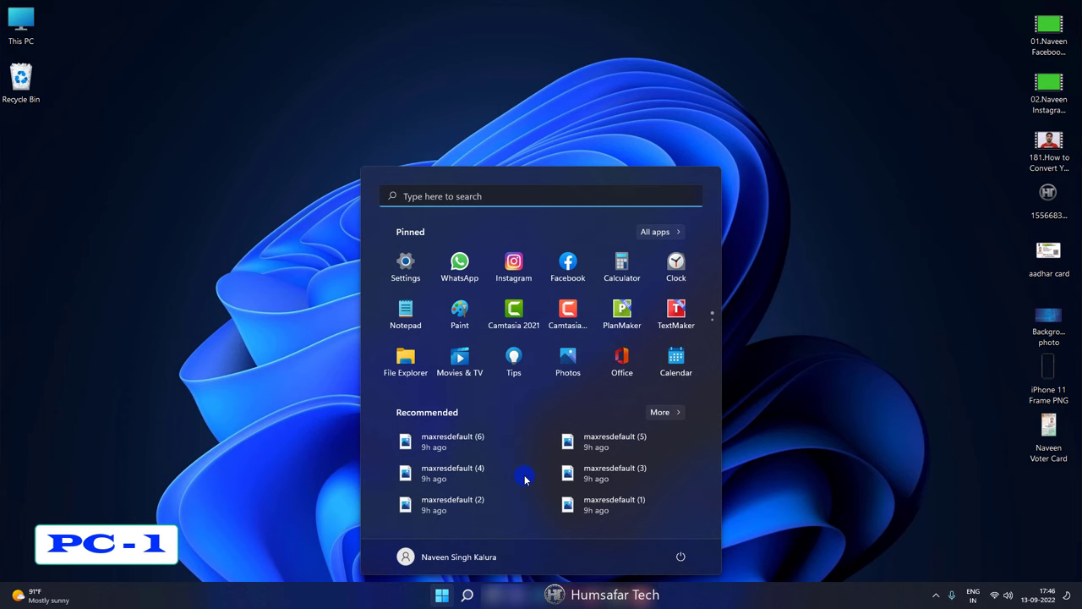
type("contro")
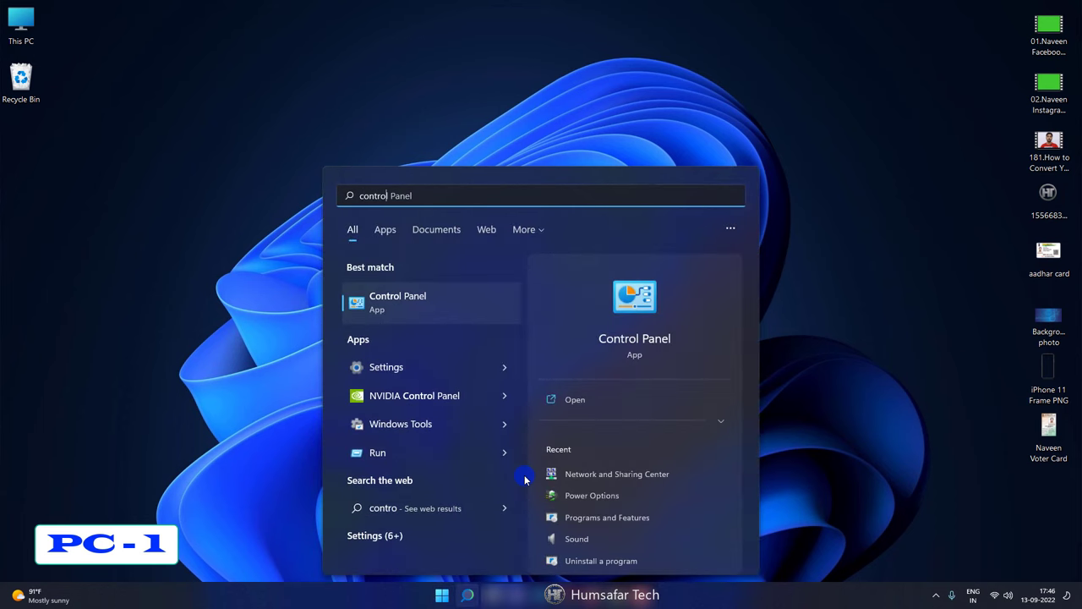
left_click(449, 290)
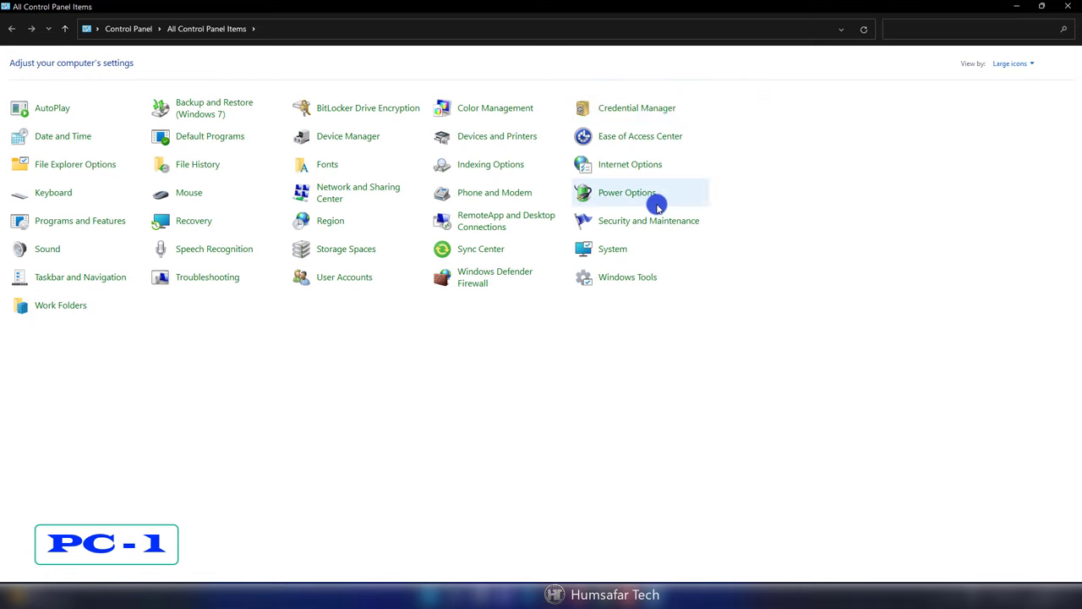
- Set Control Panel's View by to Large icons and go to Network and Sharing Center
left_click(1010, 63)
left_click(1012, 79)
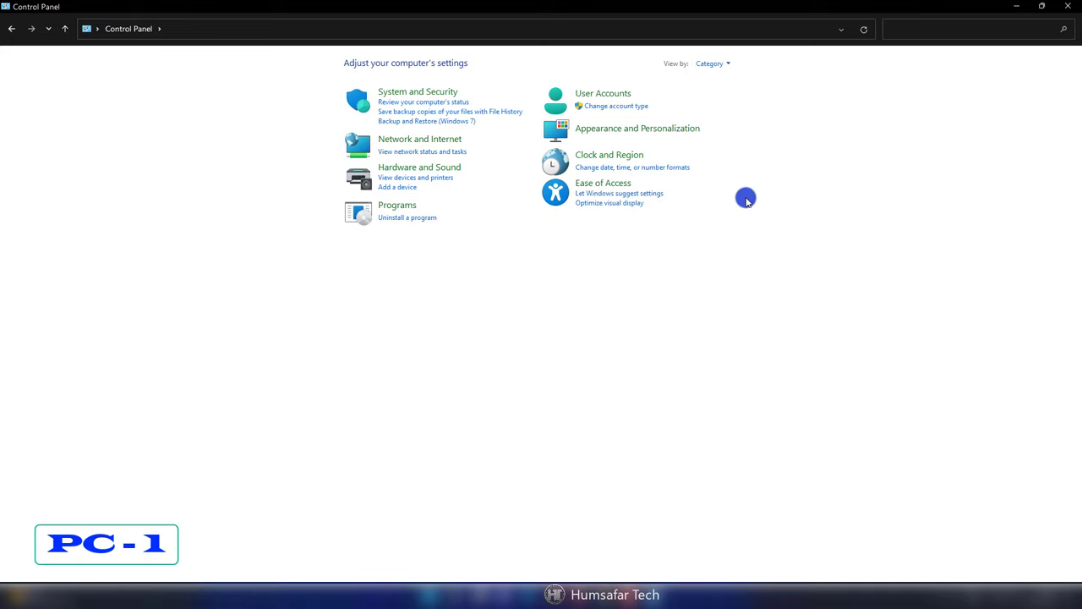
left_click(713, 68)
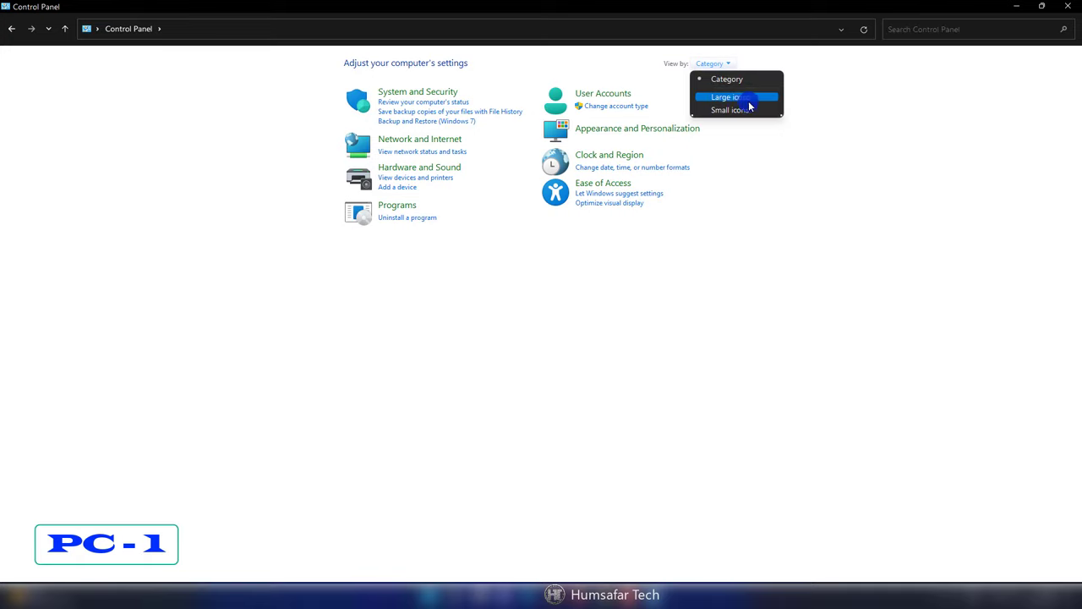
left_click(736, 97)
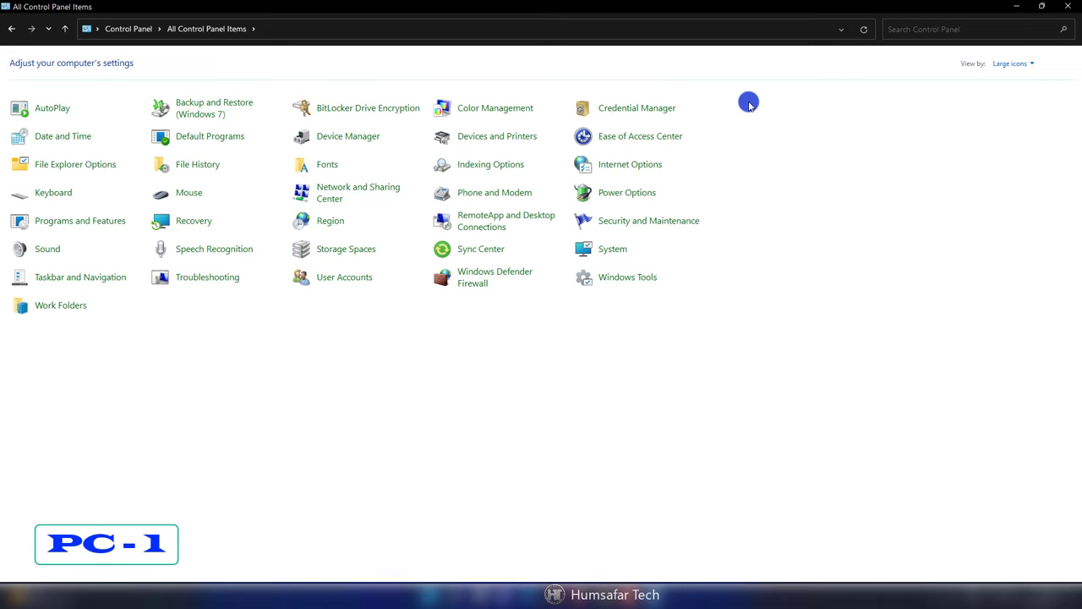
left_click(335, 203)
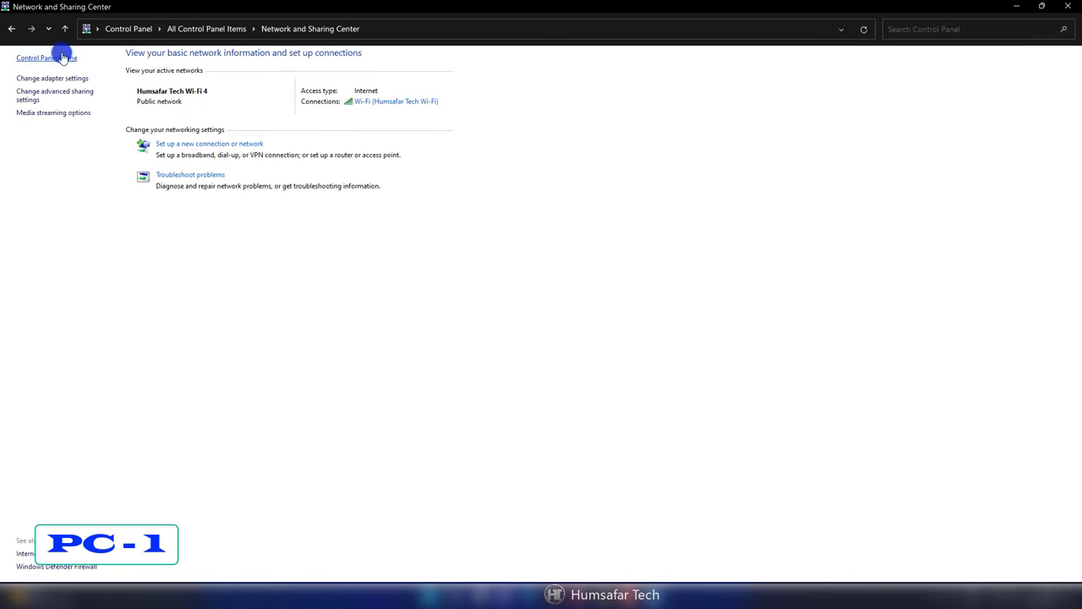
- In advanced sharing settings, keep Private network discovery on and expand Guest/Public and All Networks
left_click(34, 99)
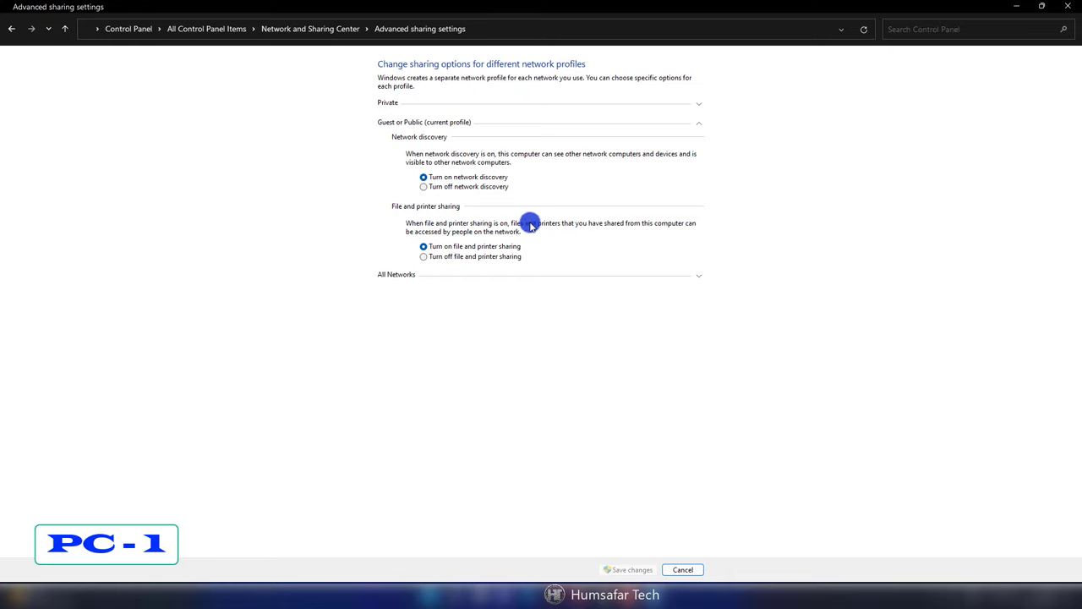
left_click(698, 104)
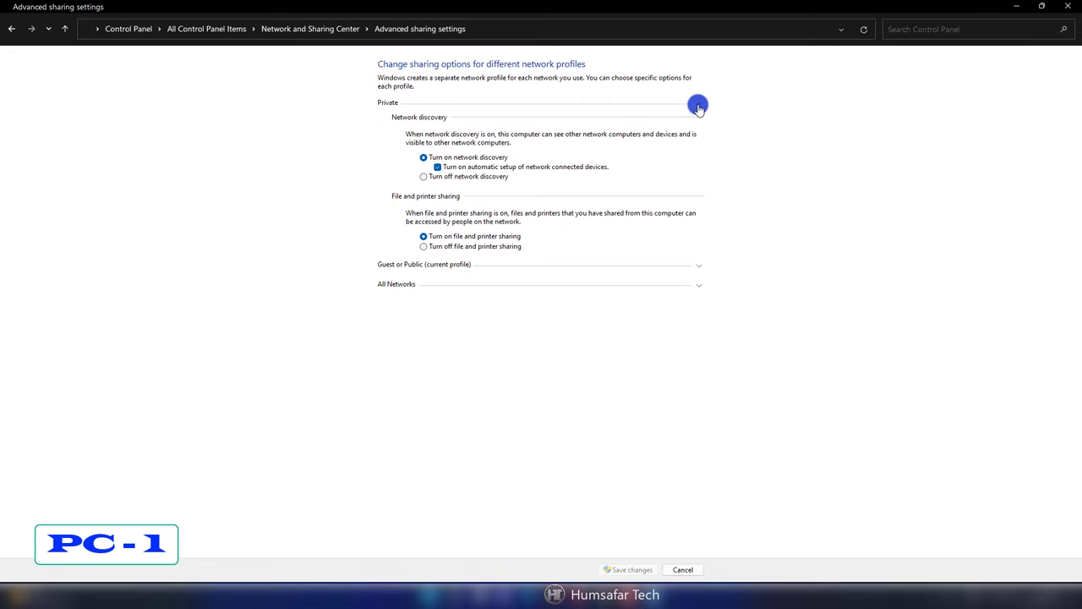
left_click(424, 176)
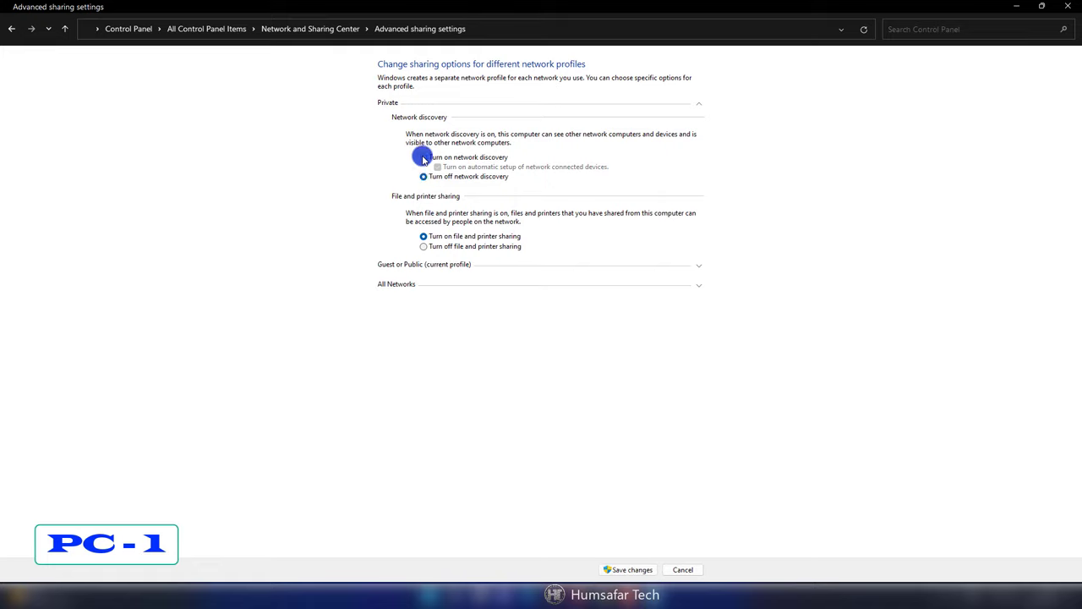
left_click(424, 158)
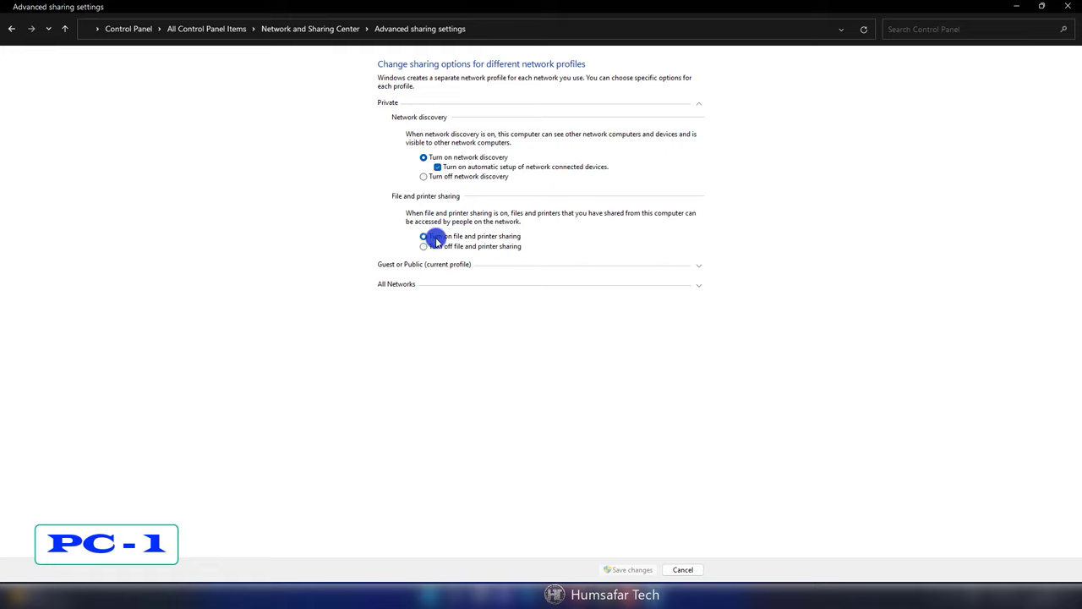
left_click(697, 268)
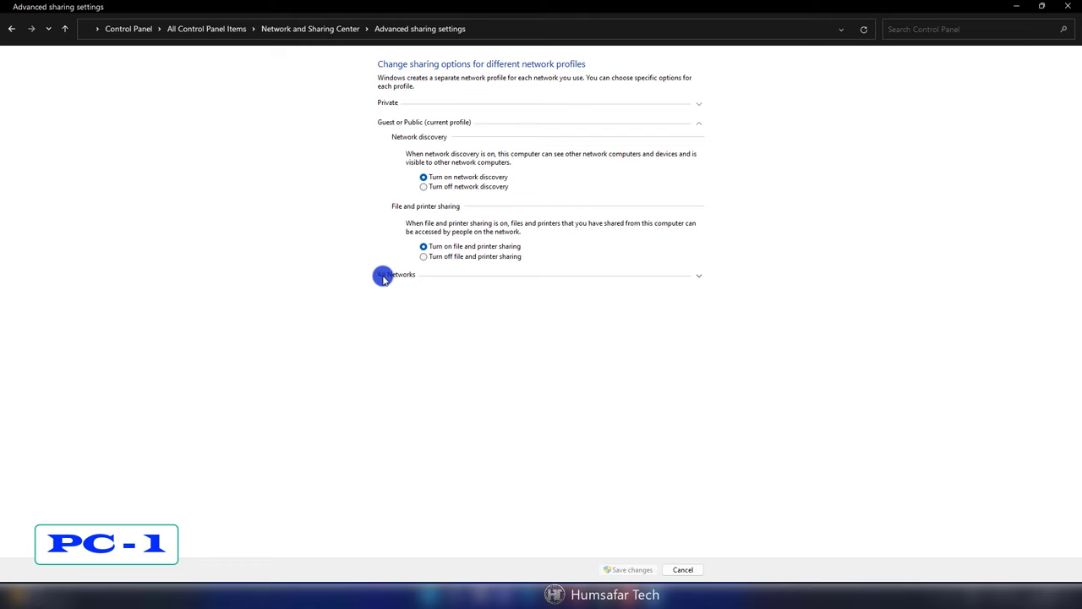
left_click(698, 276)
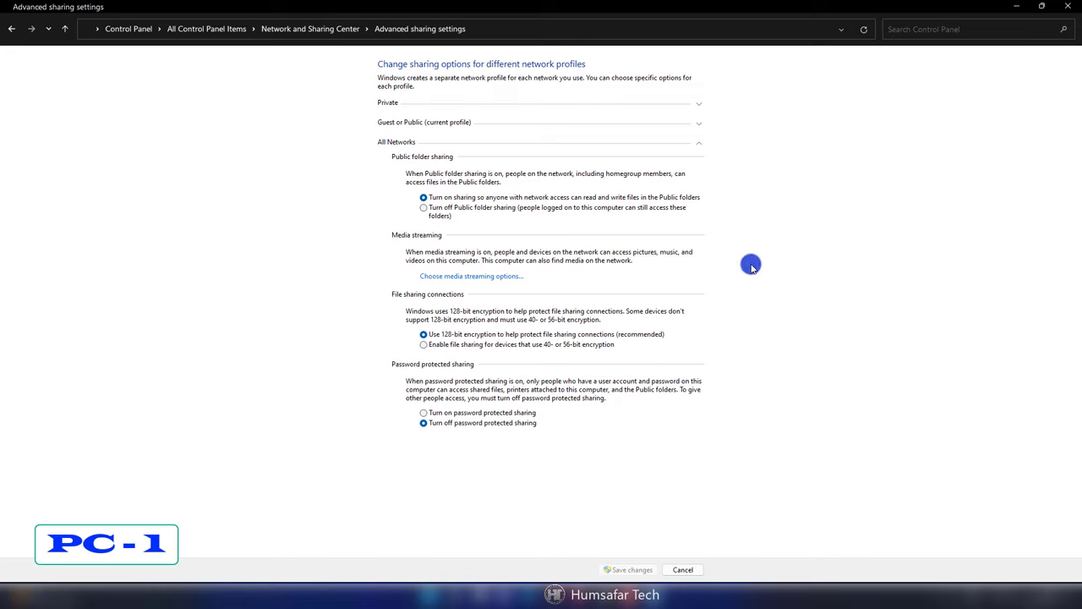
- Leave password protected sharing turned off under All Networks and close the sharing settings
left_click(452, 413)
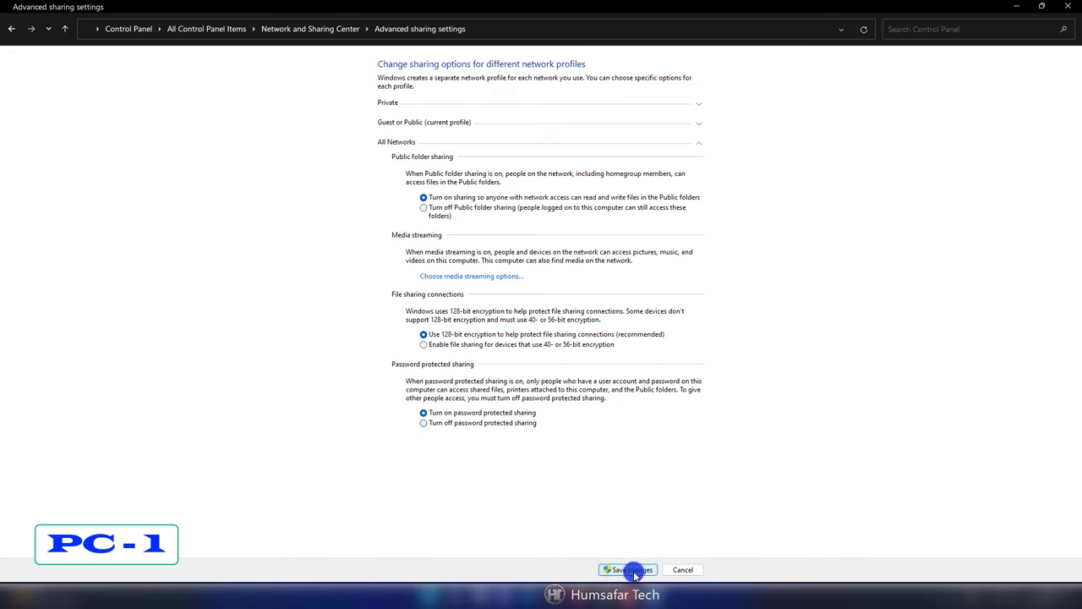
left_click(424, 423)
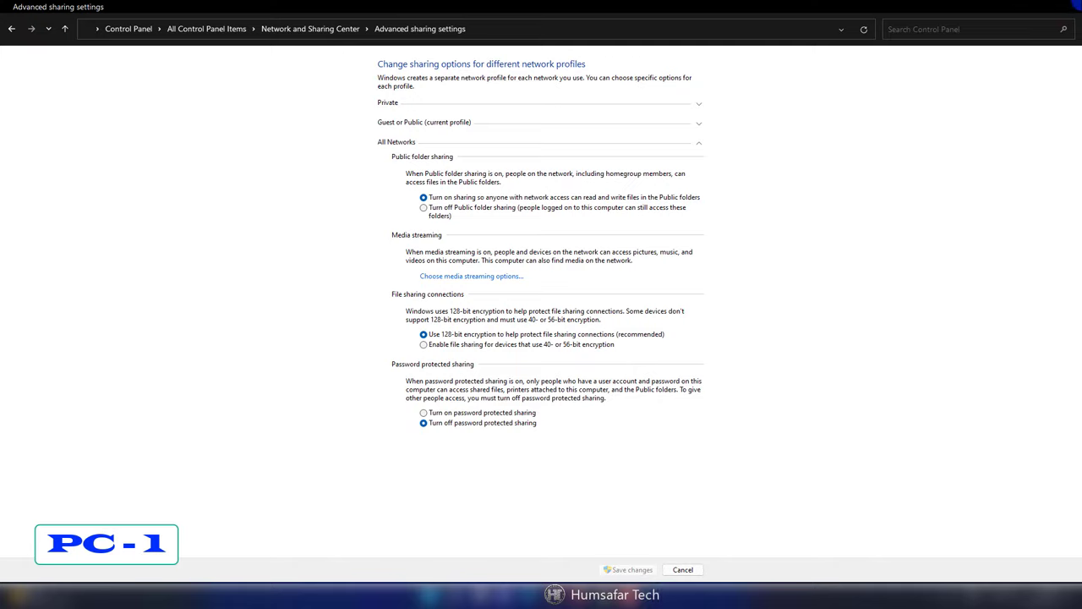
left_click(1068, 7)
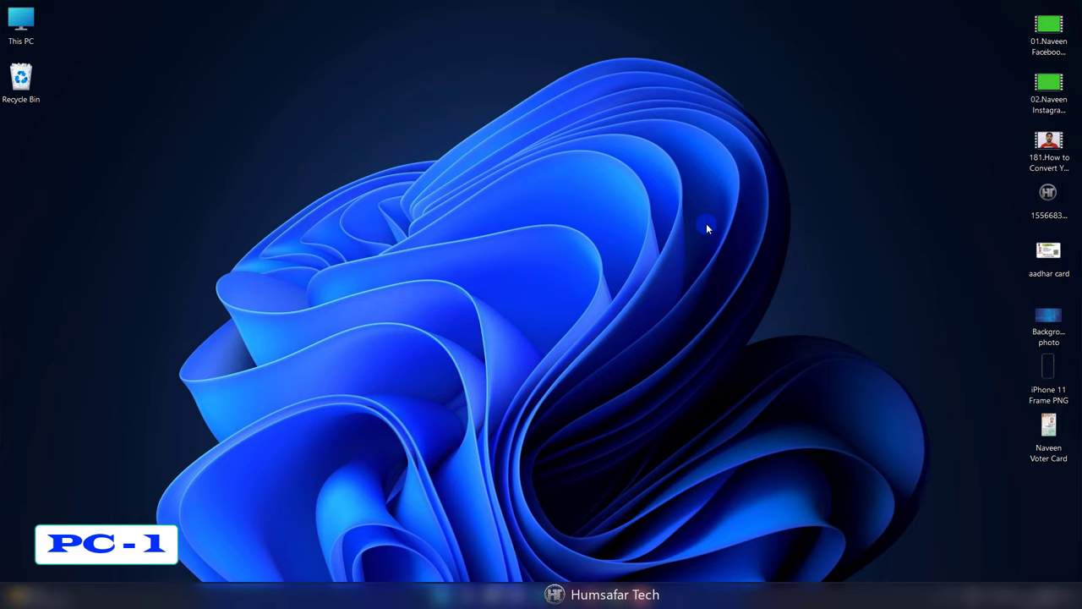
- Create a desktop folder named 'File Sharing' and place it under the Recycle Bin
right_click(514, 224)
mouse_move(559, 304)
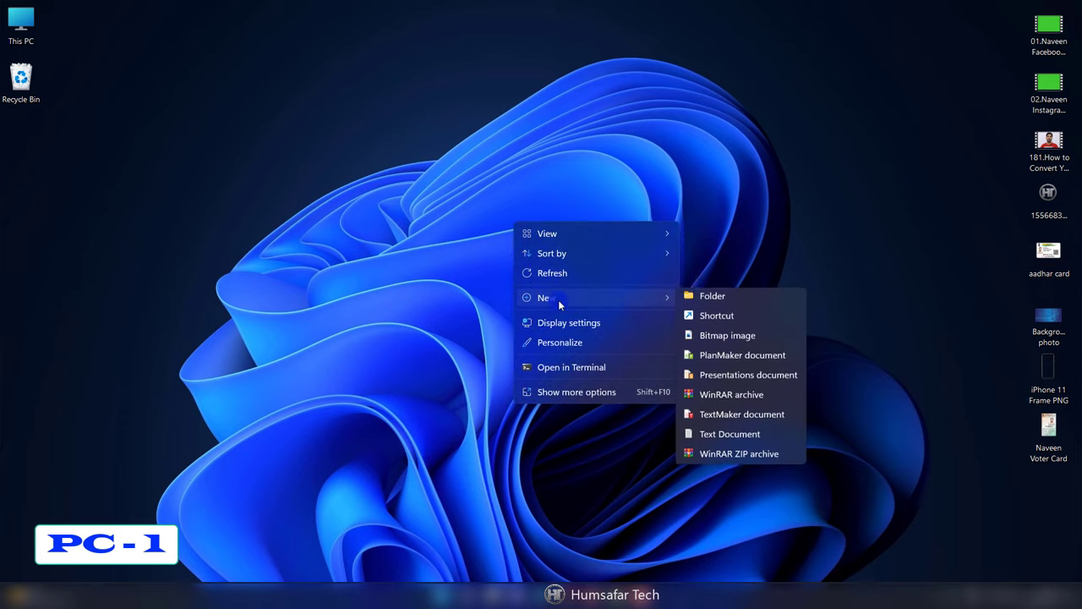
left_click(723, 304)
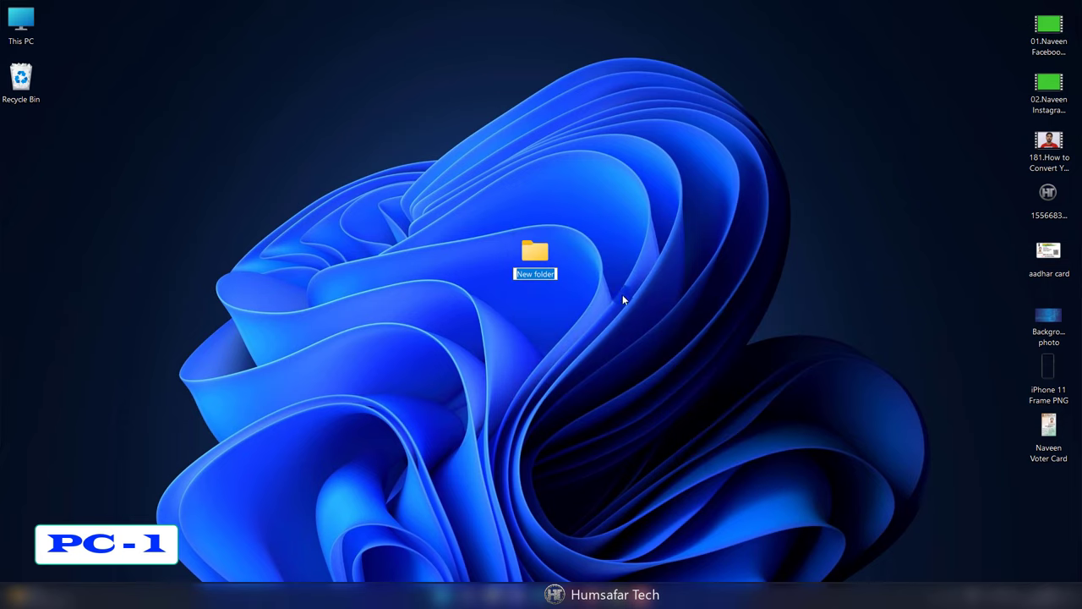
type("File Sharing")
key("Return")
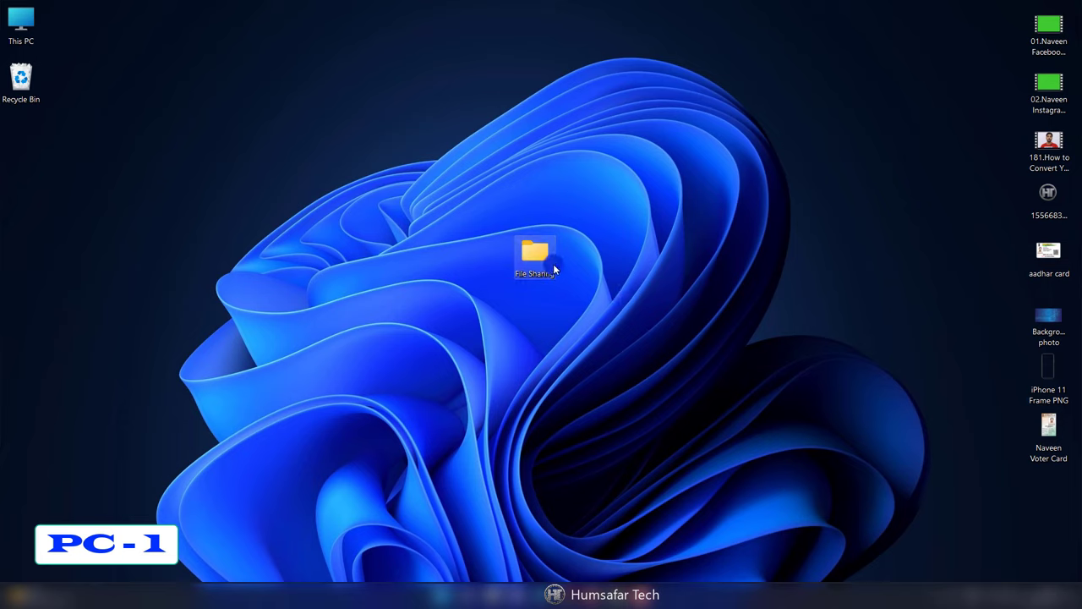
left_click_drag(119, 197, 38, 143)
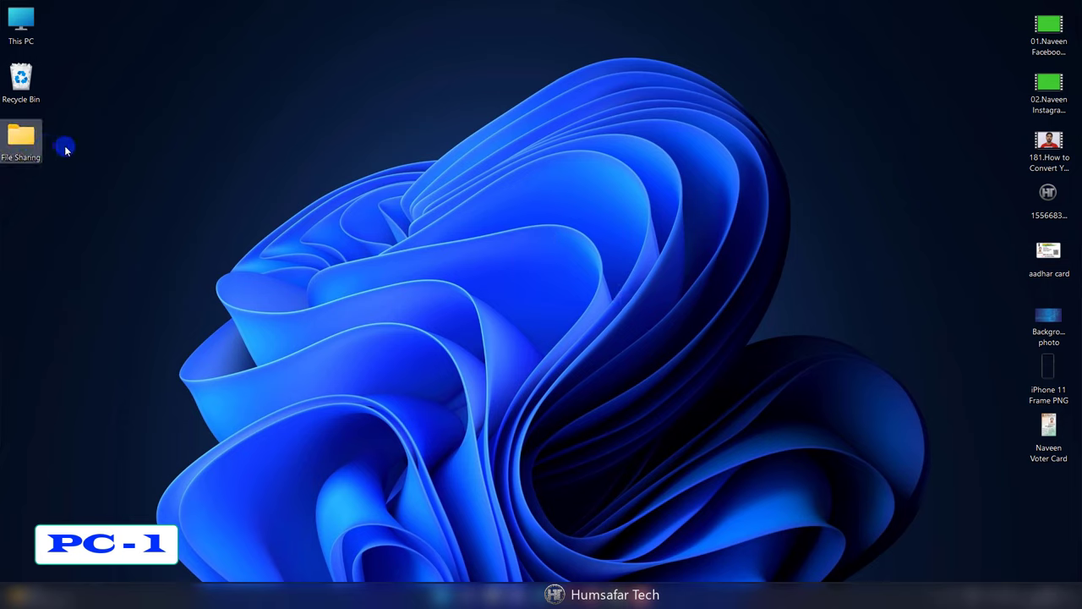
double_click(17, 149)
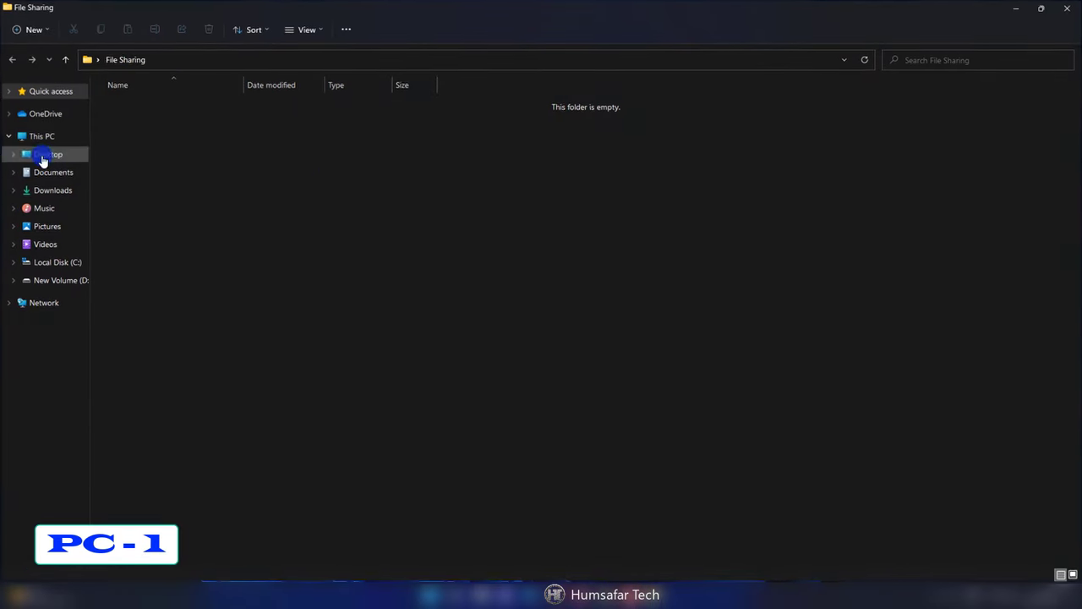
left_click(1067, 6)
- Move the eight right-column files into File Sharing and confirm they arrived
left_click_drag(1038, 496, 1064, 28)
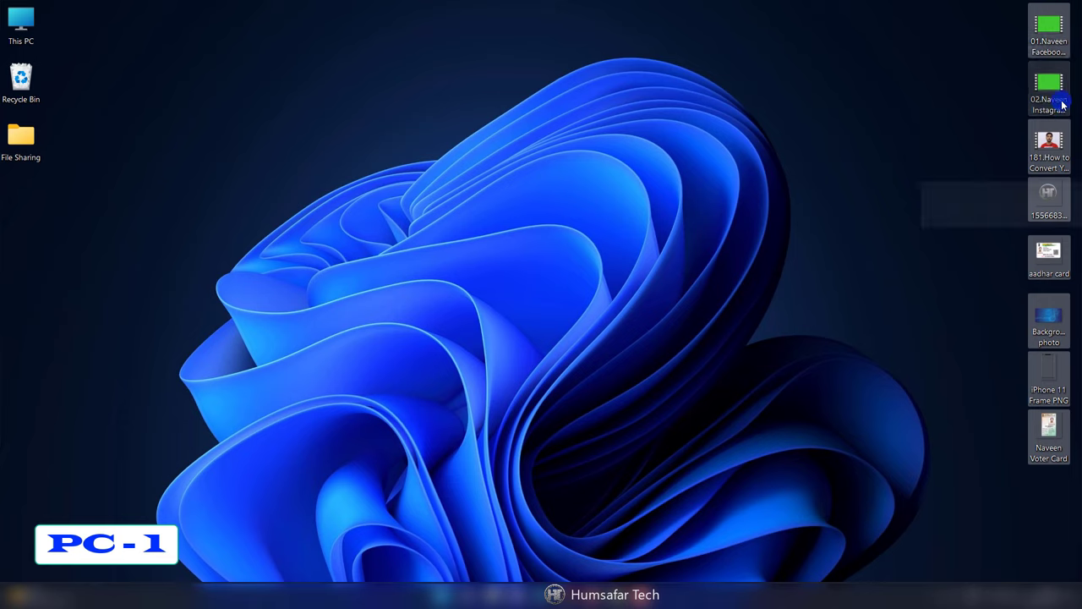
left_click_drag(1051, 101, 22, 142)
double_click(21, 140)
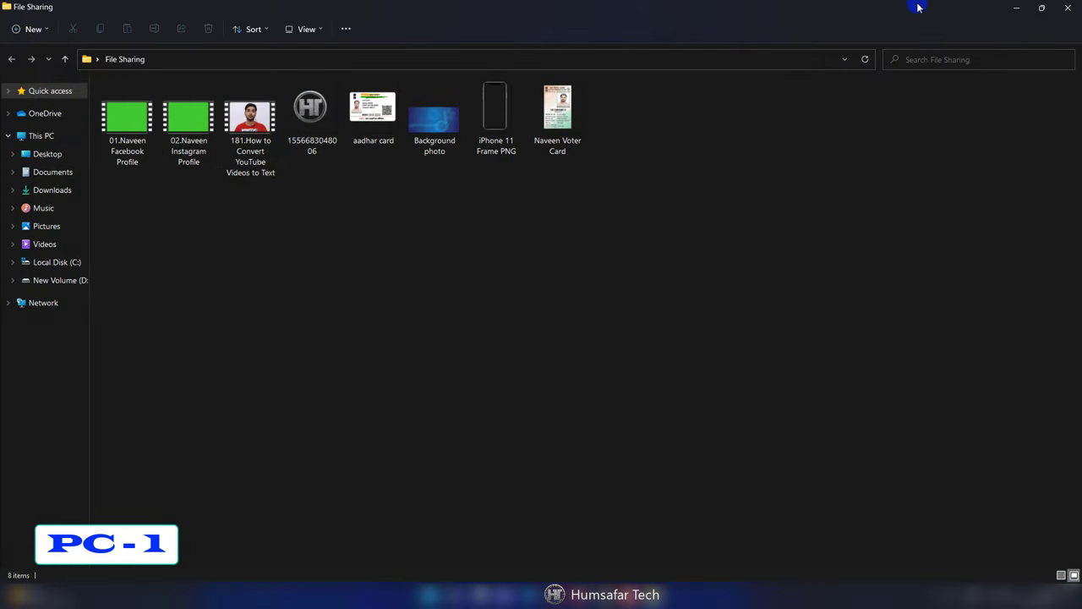
left_click(1068, 8)
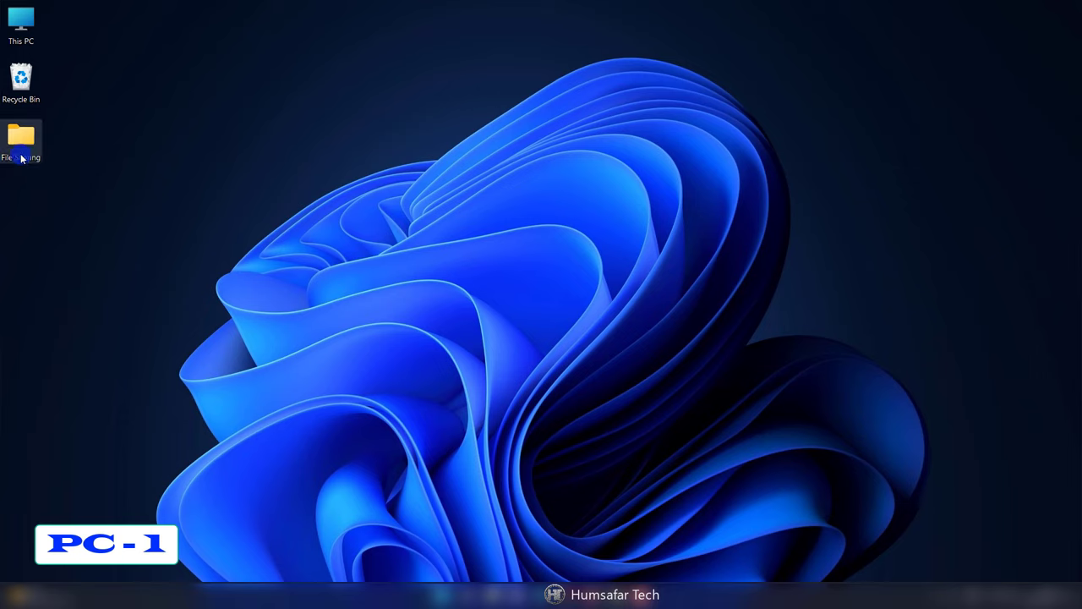
- Share File Sharing with specific people, adding Everyone to the sharing list
right_click(26, 158)
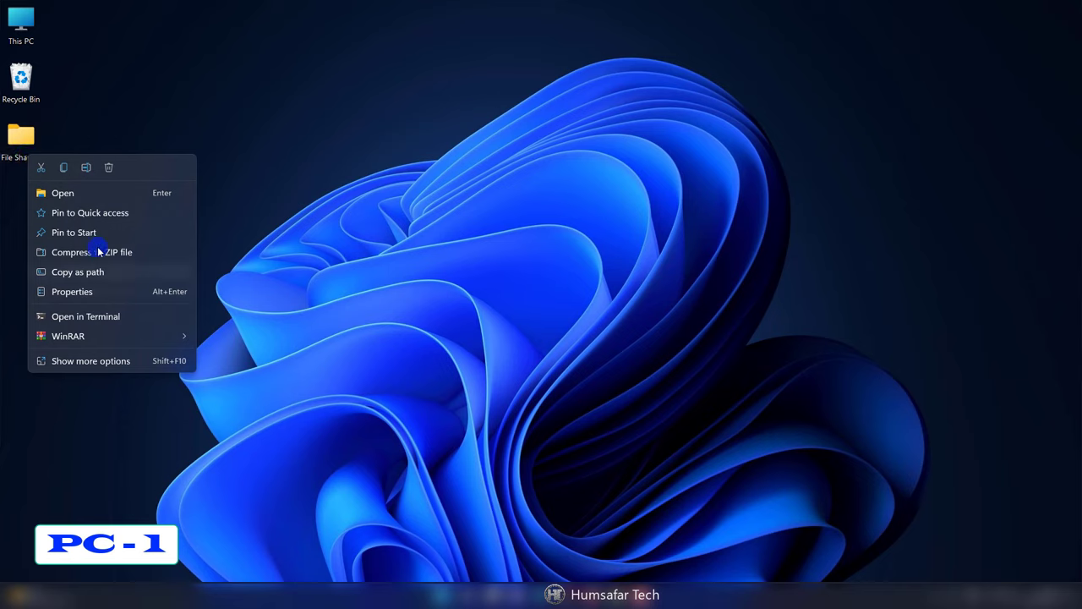
left_click(113, 361)
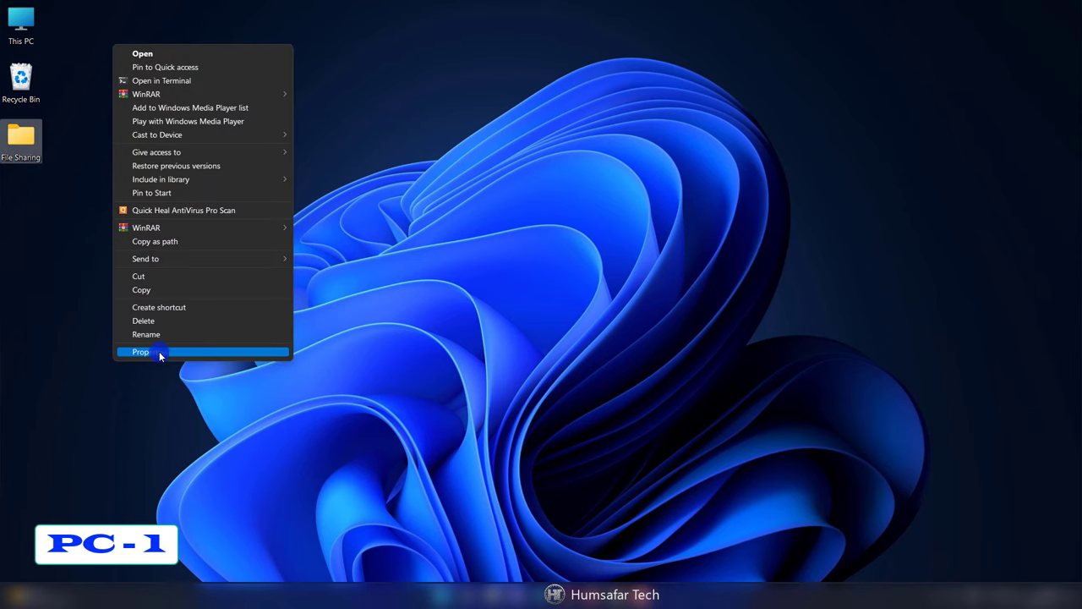
mouse_move(222, 153)
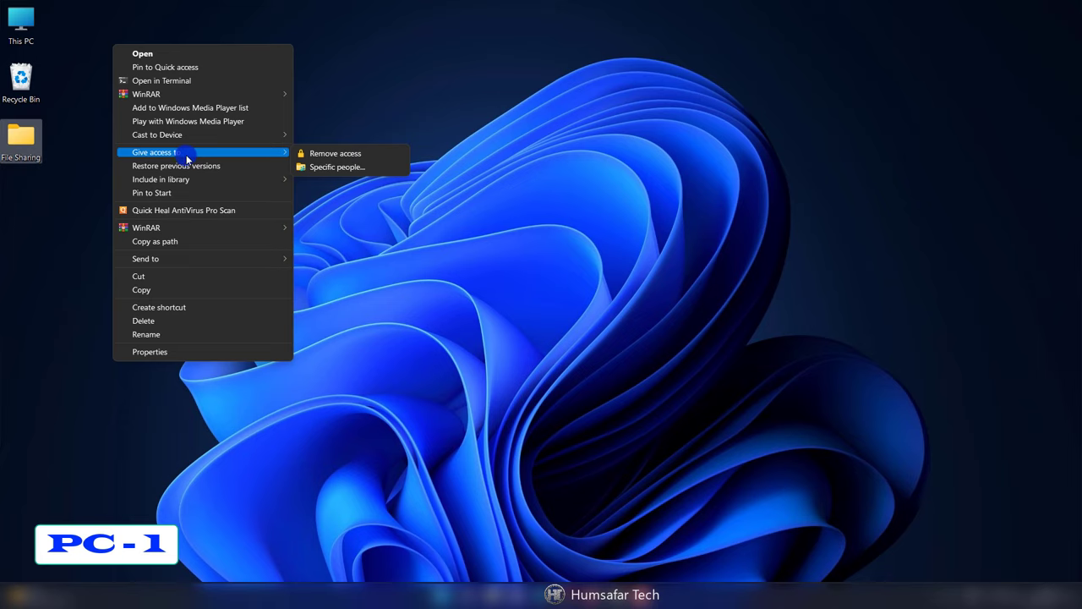
left_click(359, 166)
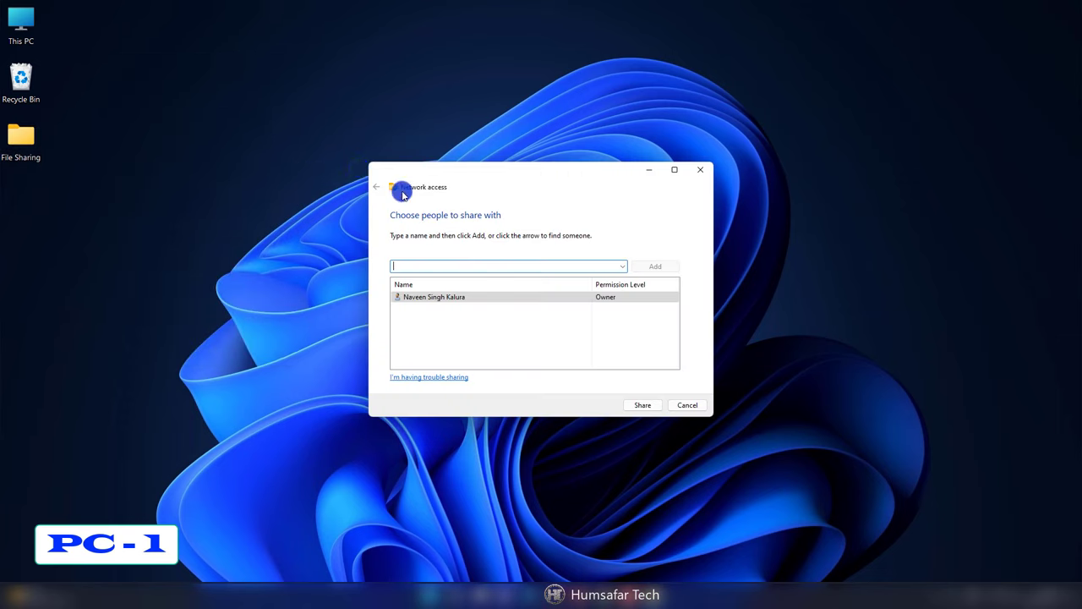
left_click(624, 267)
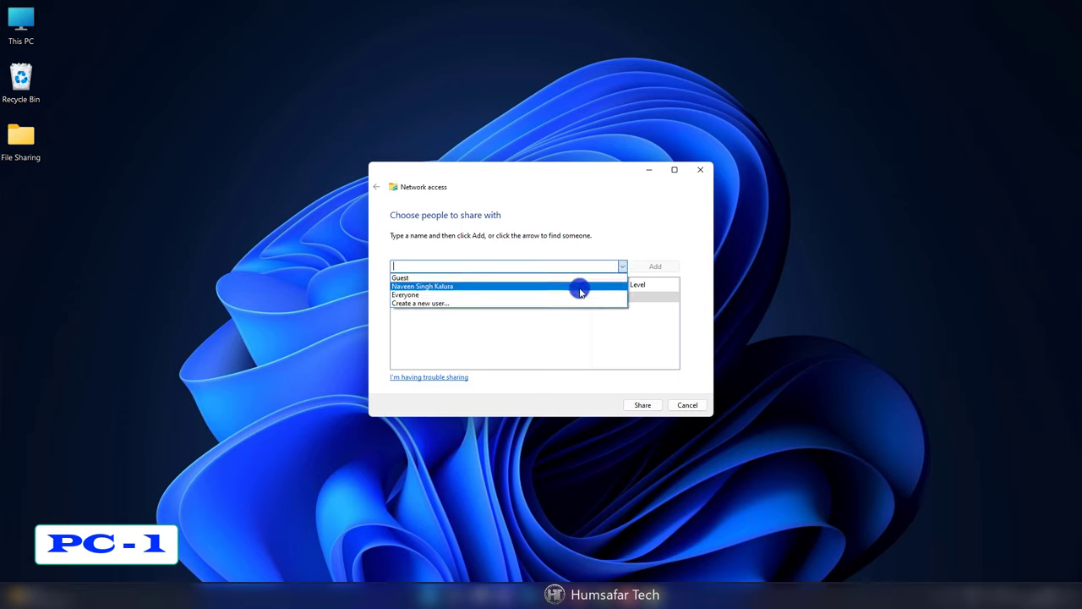
left_click(429, 294)
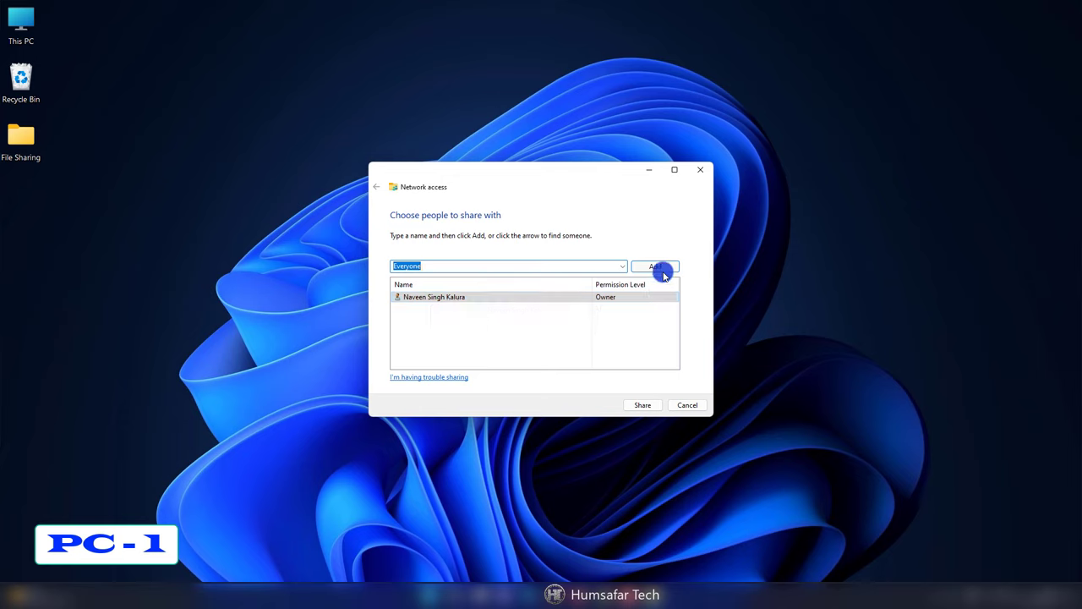
left_click(662, 269)
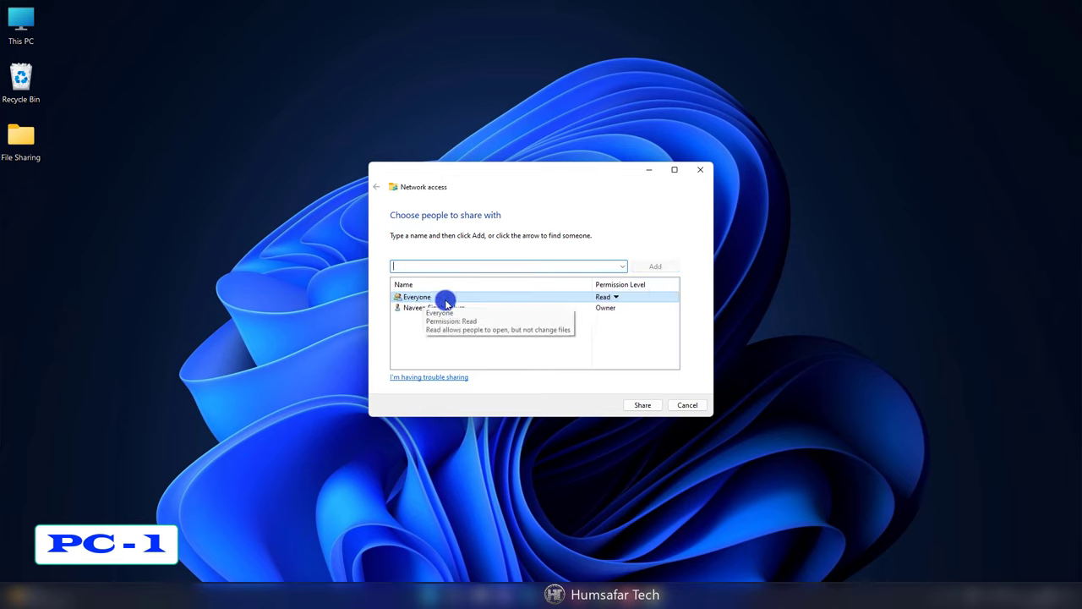
- Give Everyone Read/Write permission, complete the share, and dismiss the confirmation
left_click(613, 298)
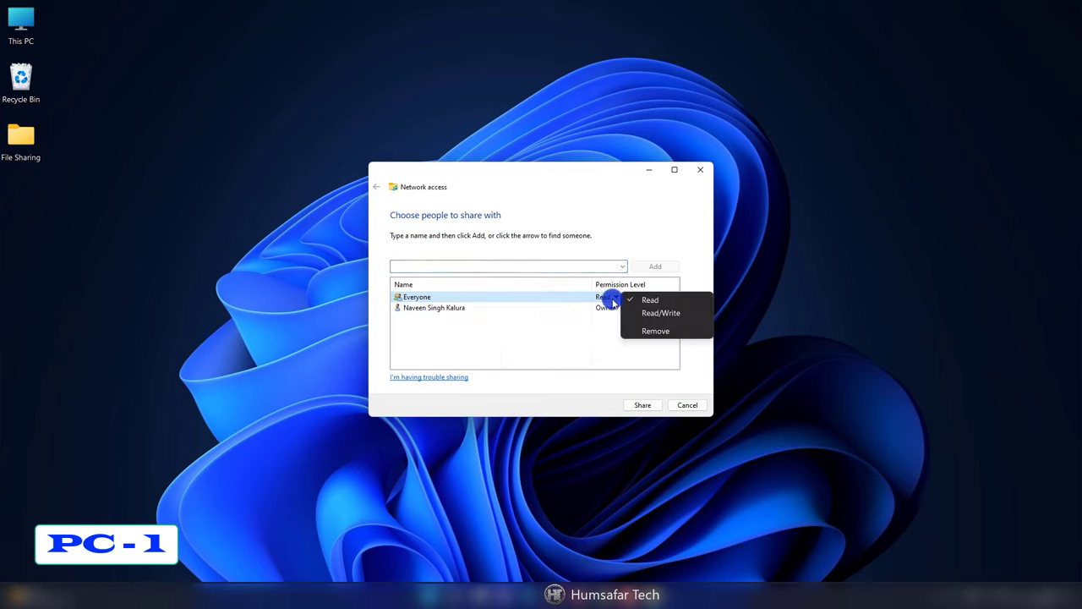
left_click(682, 314)
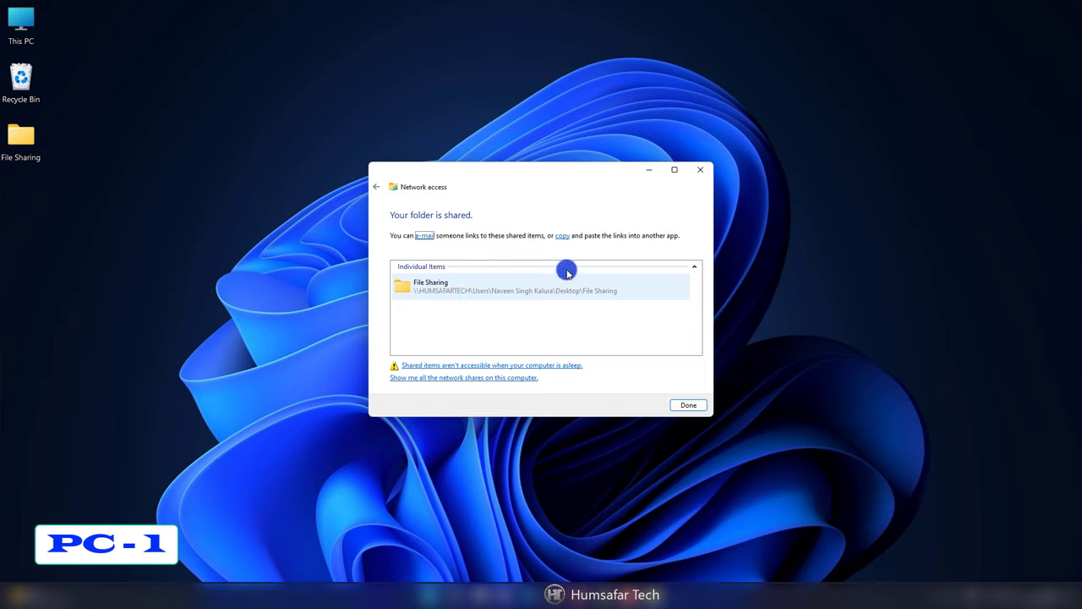
left_click(560, 239)
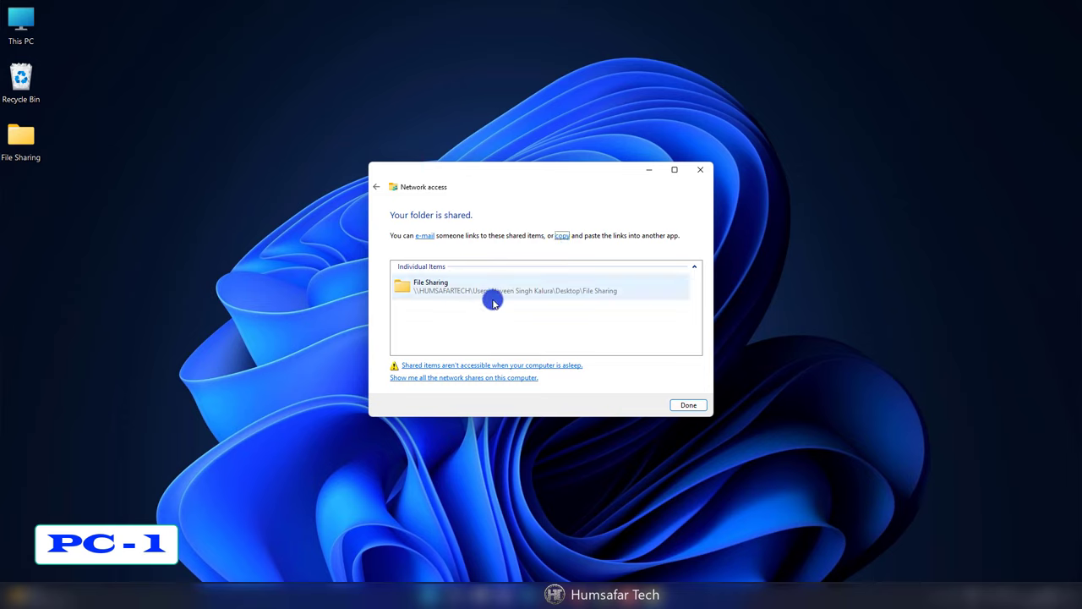
left_click(581, 314)
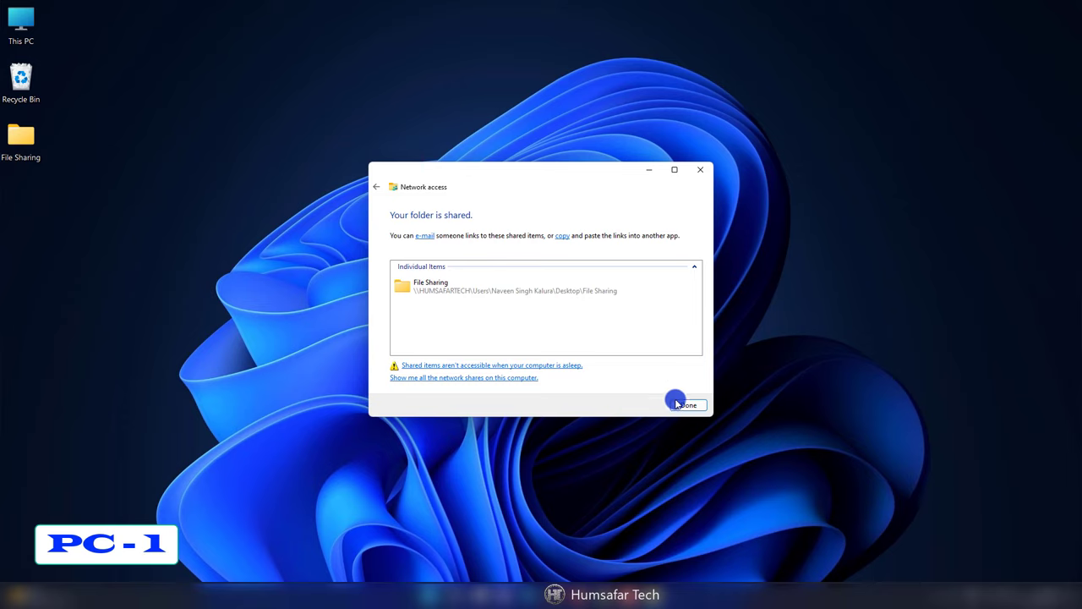
left_click(698, 174)
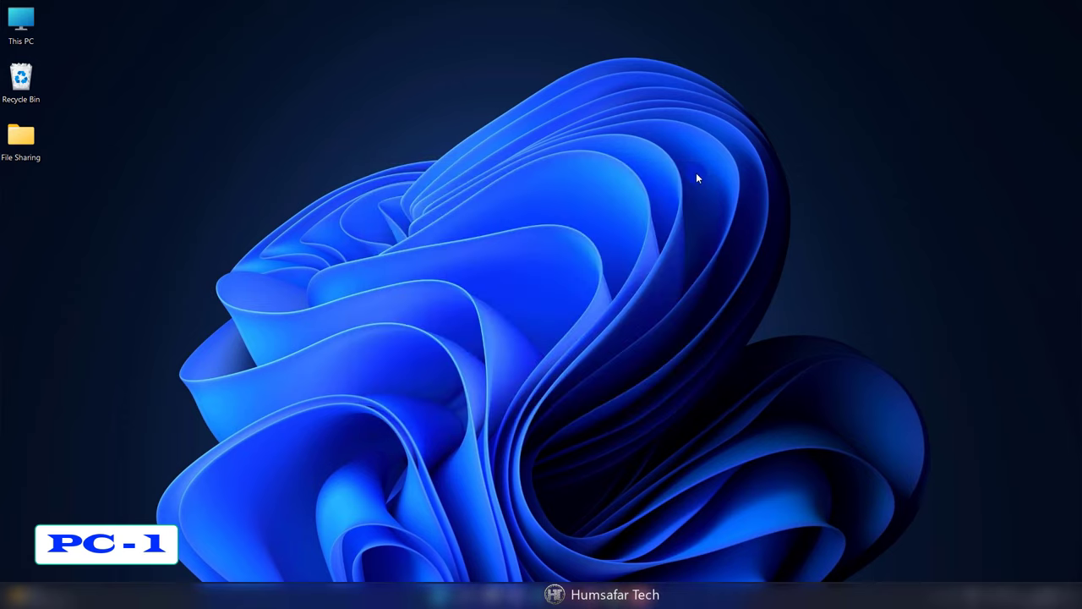
- Bring up the Sharing tab of the File Sharing folder's Properties
right_click(13, 156)
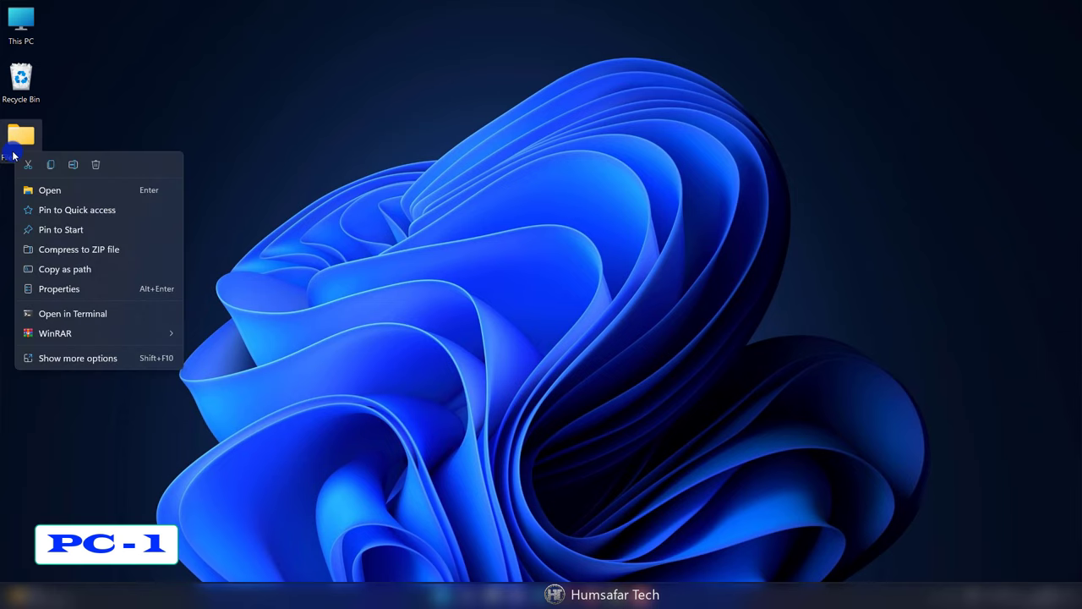
left_click(113, 359)
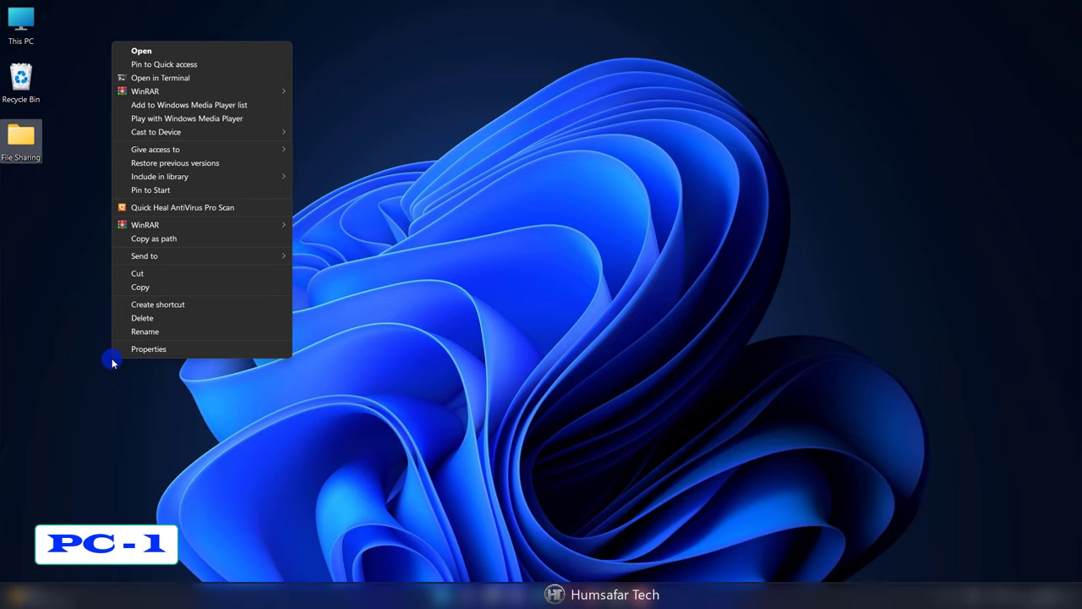
left_click(139, 350)
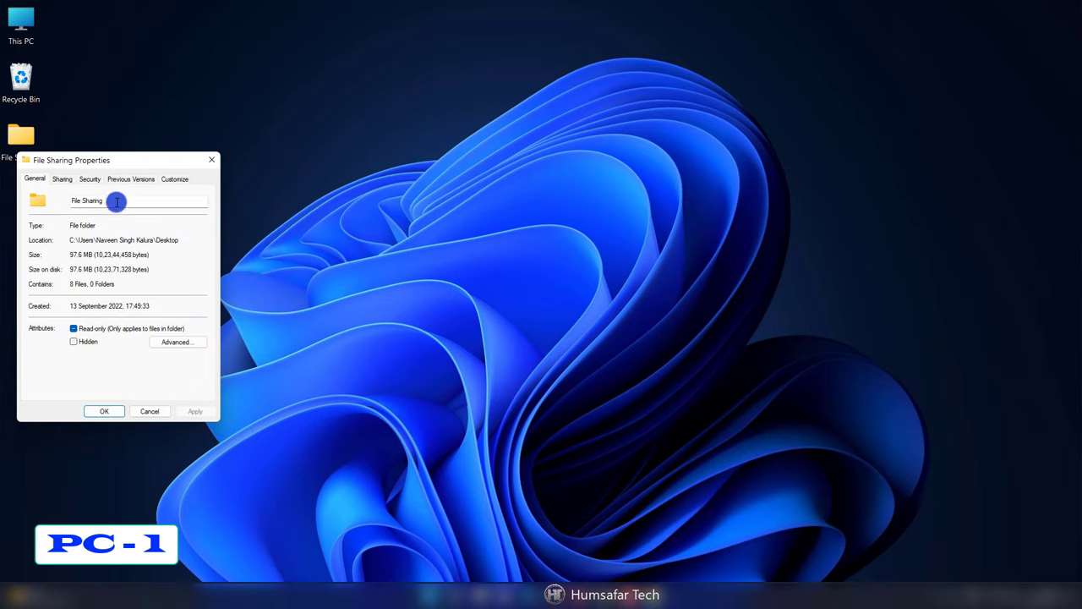
left_click(62, 180)
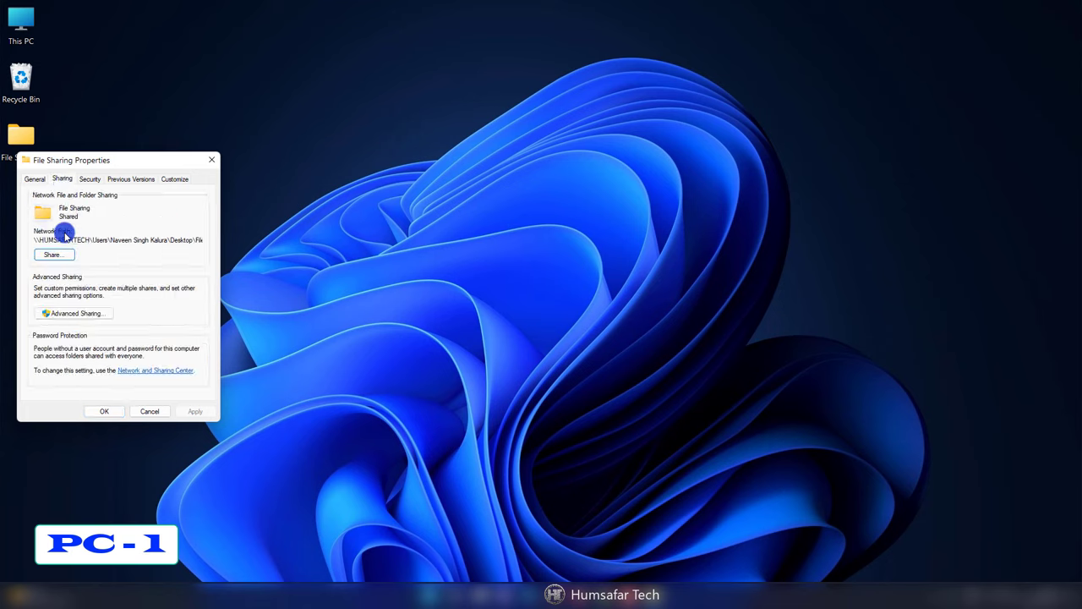
- Copy the folder's network path and close the Properties dialog
left_click_drag(35, 241, 224, 243)
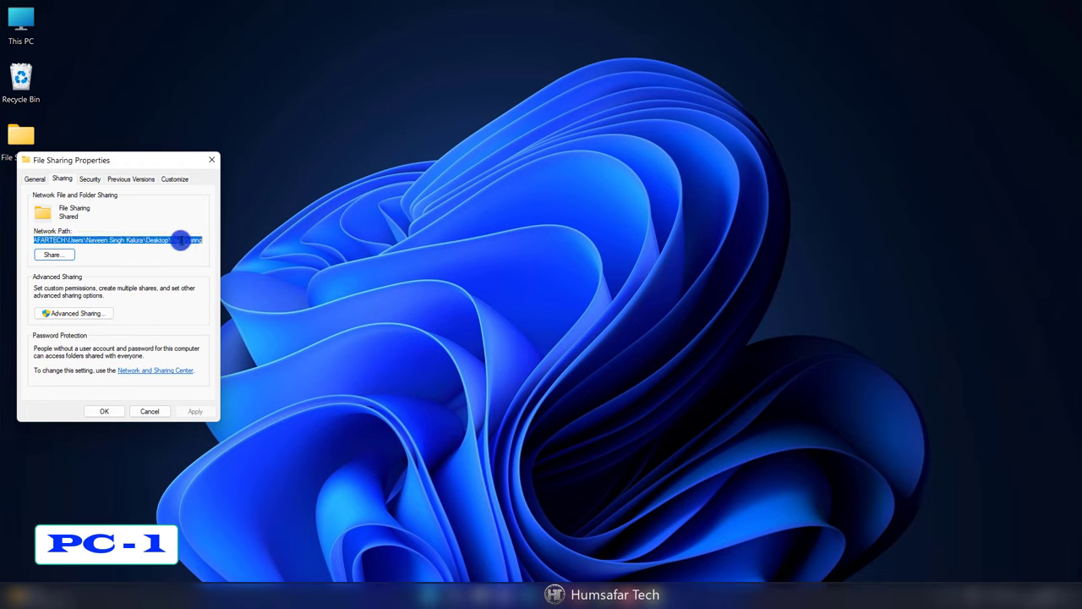
right_click(180, 239)
left_click(205, 280)
left_click(212, 159)
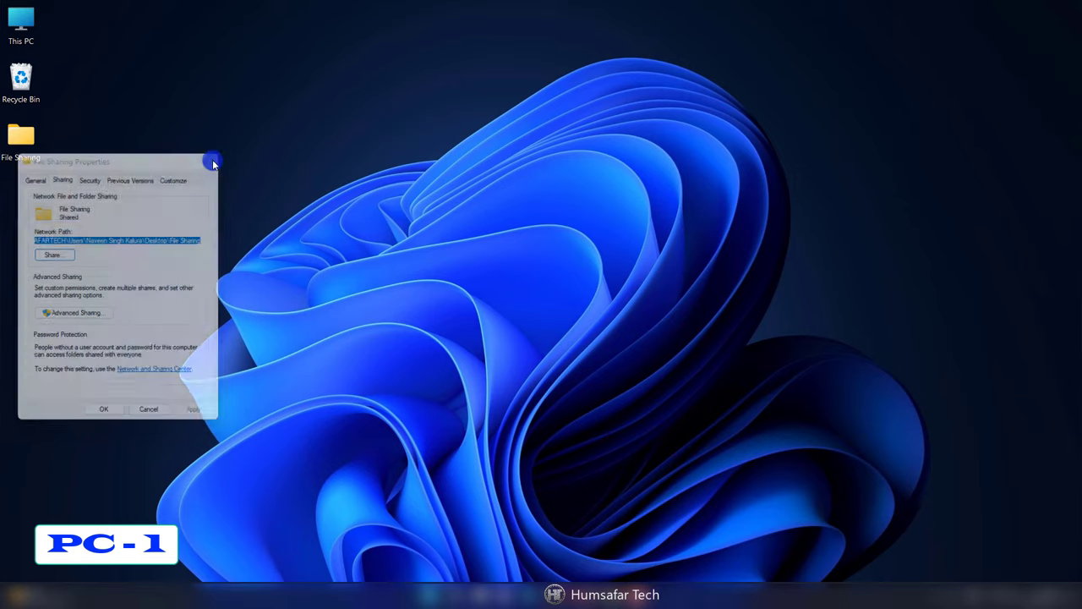
left_click(604, 599)
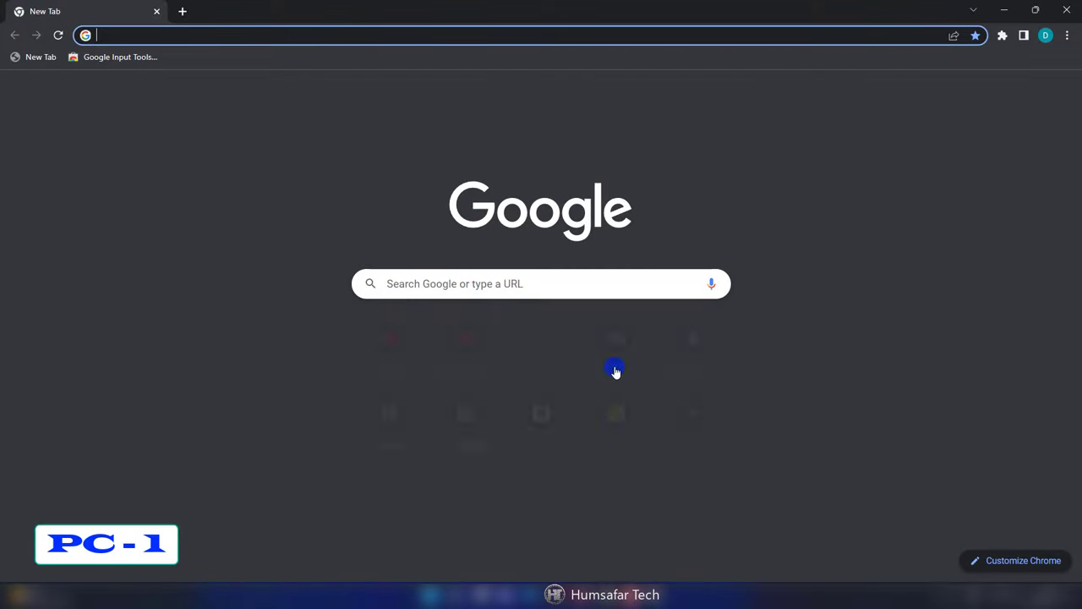
- Send the pasted network path by Gmail to the suggested recipient, then close Chrome
type("gmail.com")
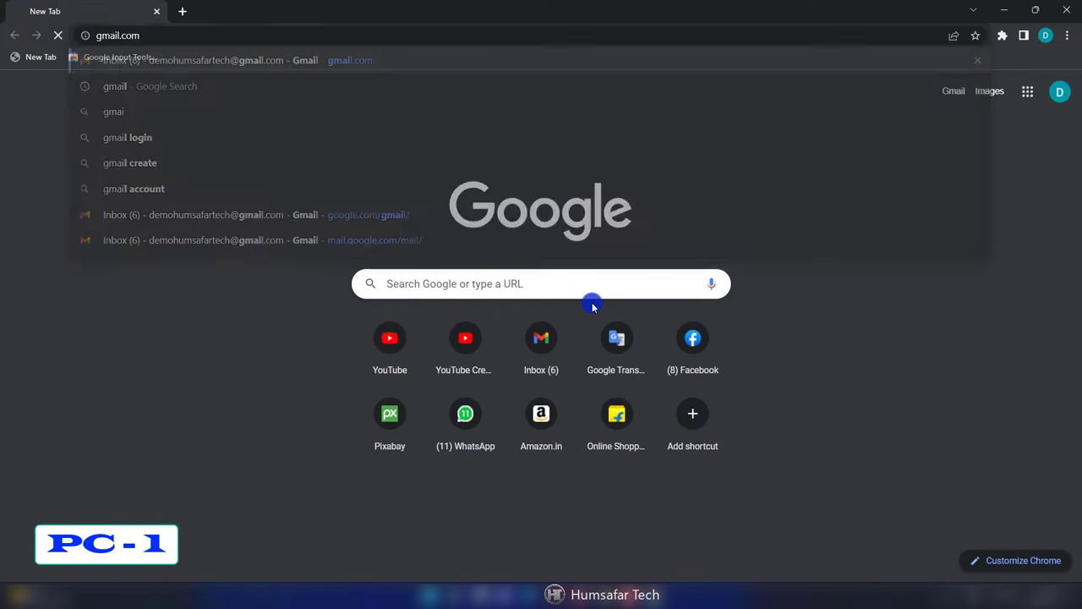
key("Return")
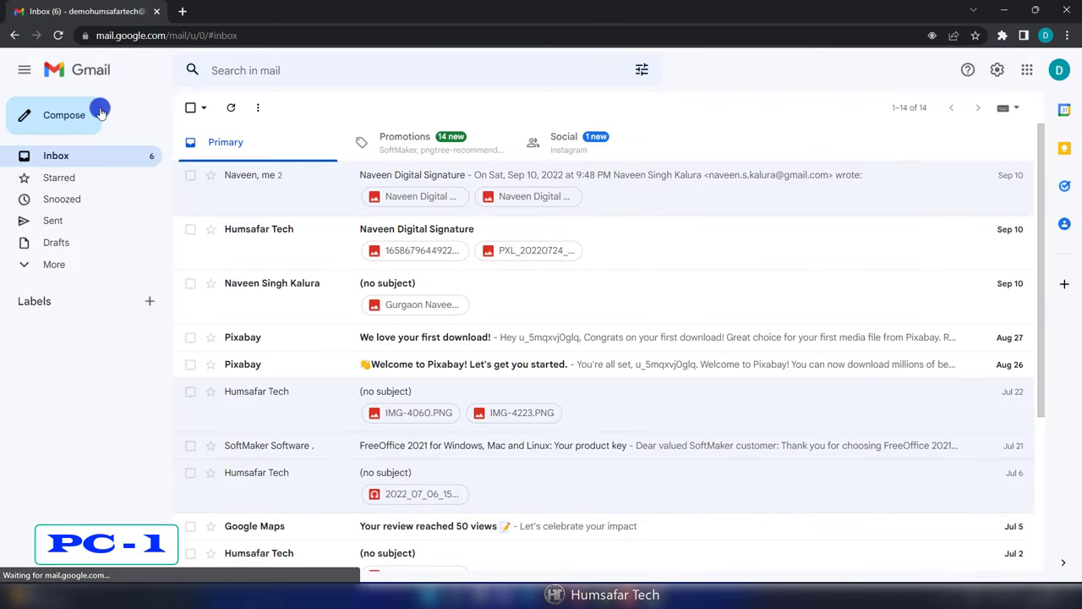
left_click(58, 112)
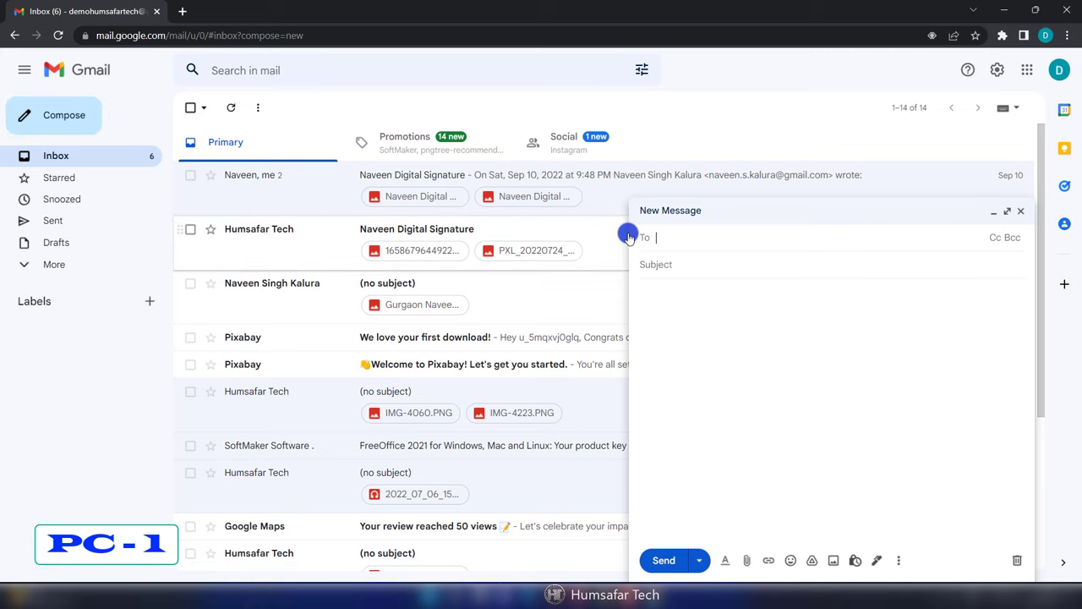
type("demo")
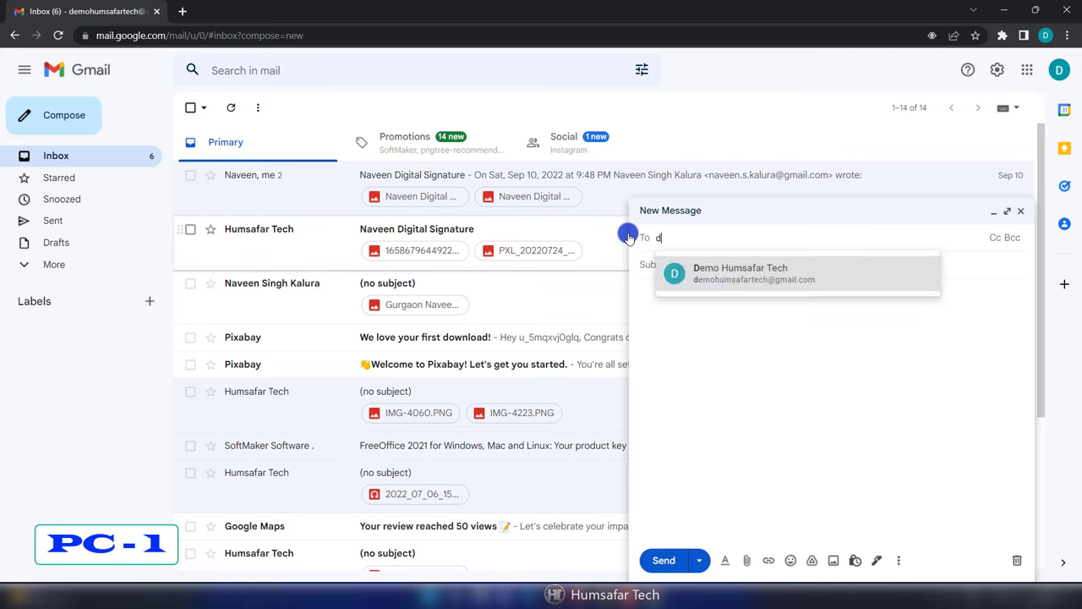
key("Tab")
key("Tab")
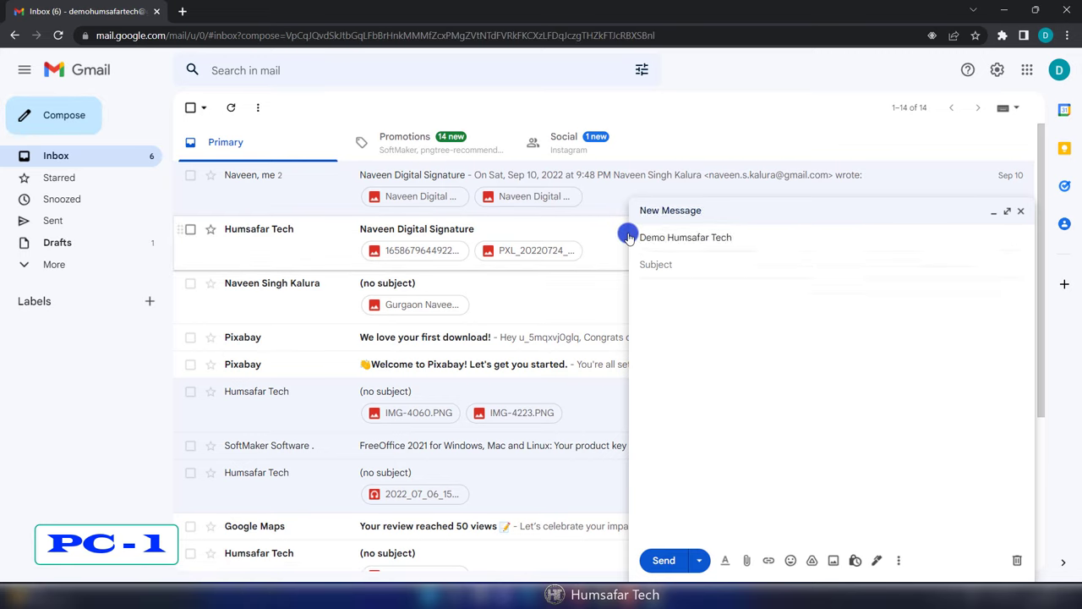
key("ctrl+v")
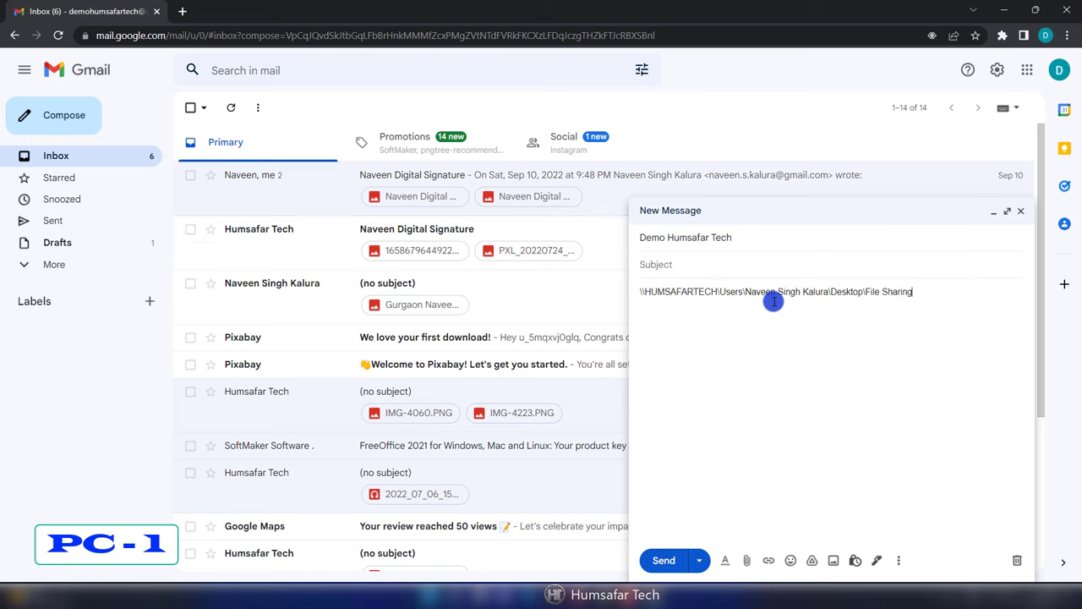
left_click(664, 560)
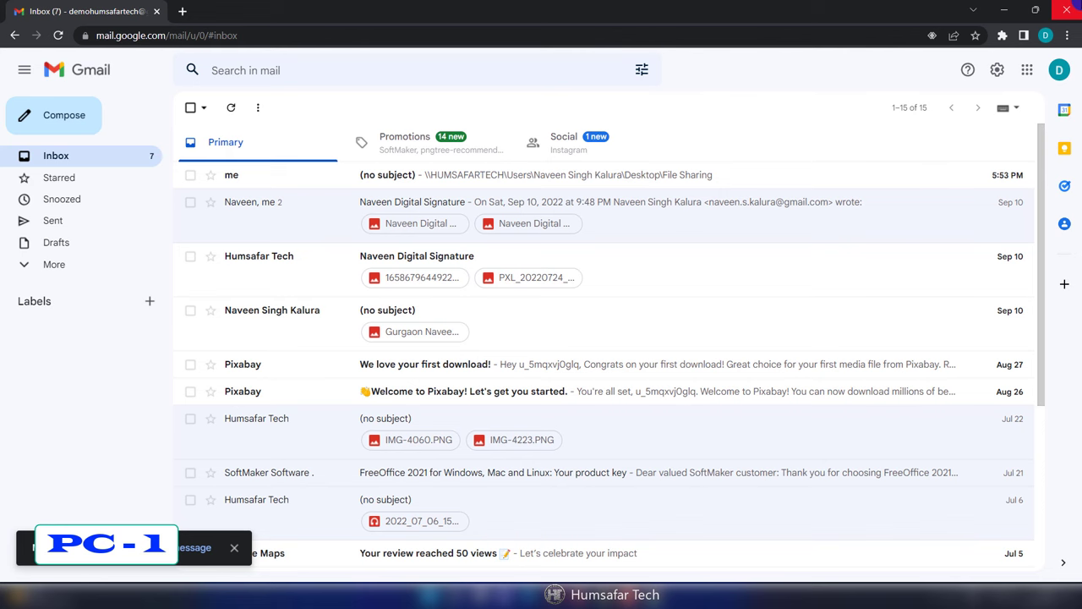
left_click(1068, 10)
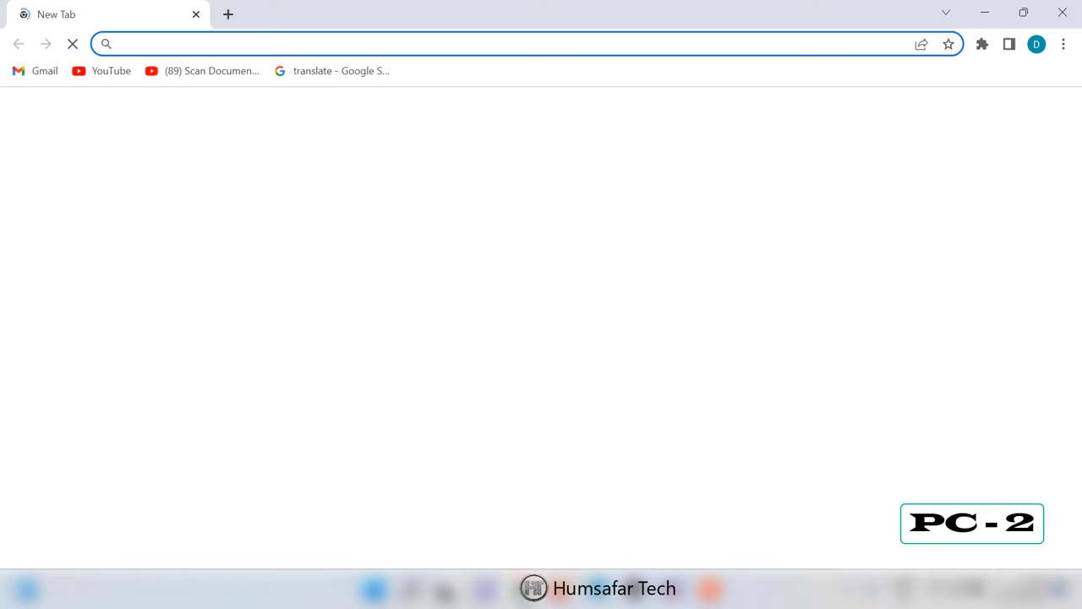
- On PC-2, copy the network path from the received Gmail email, then close Chrome
type("gm")
key("Return")
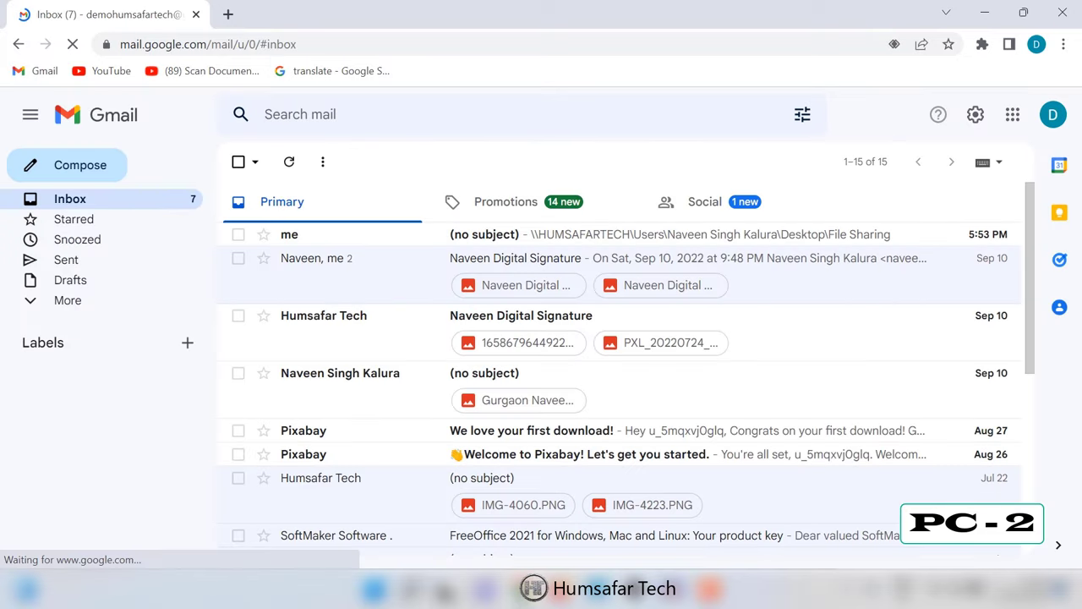
left_click(479, 237)
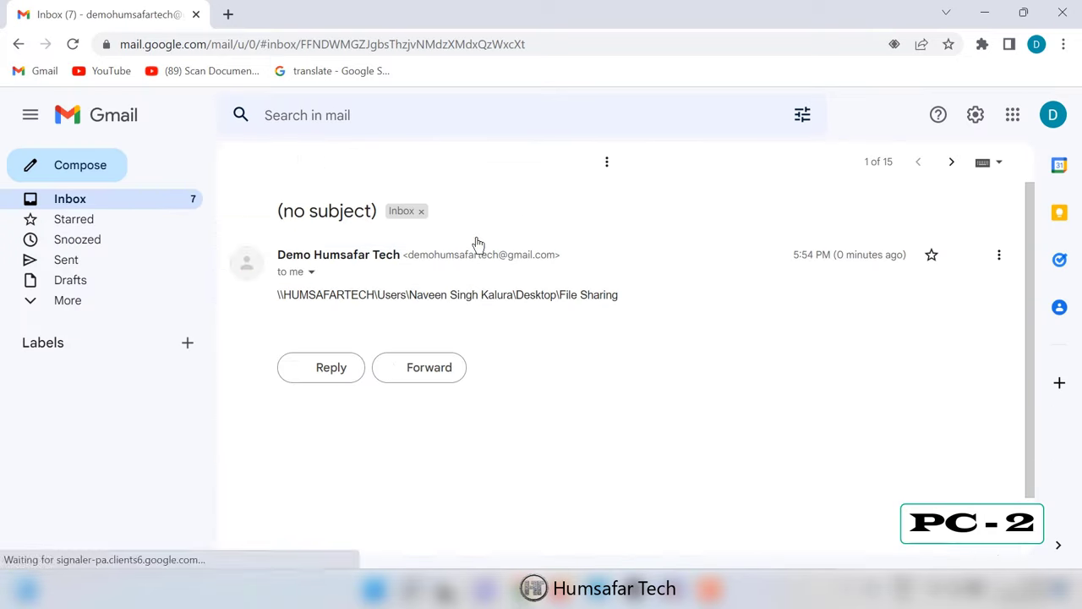
mouse_move(619, 295)
left_mouse_down()
mouse_move(275, 313)
mouse_move(295, 293)
mouse_move(460, 314)
mouse_move(530, 297)
mouse_move(621, 303)
left_mouse_up()
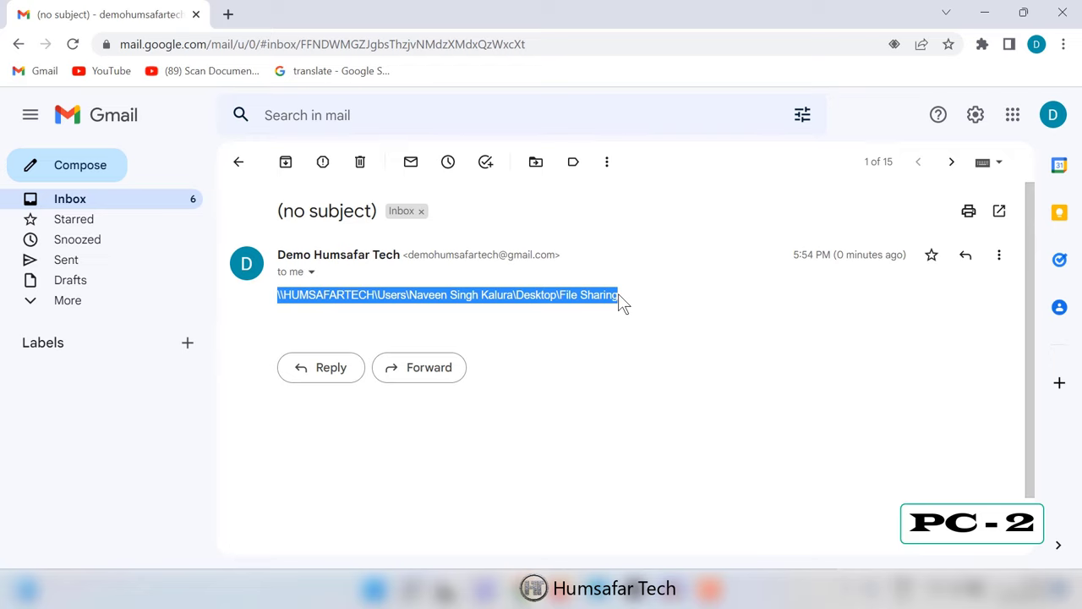
right_click(618, 293)
left_click(641, 311)
left_click(1059, 12)
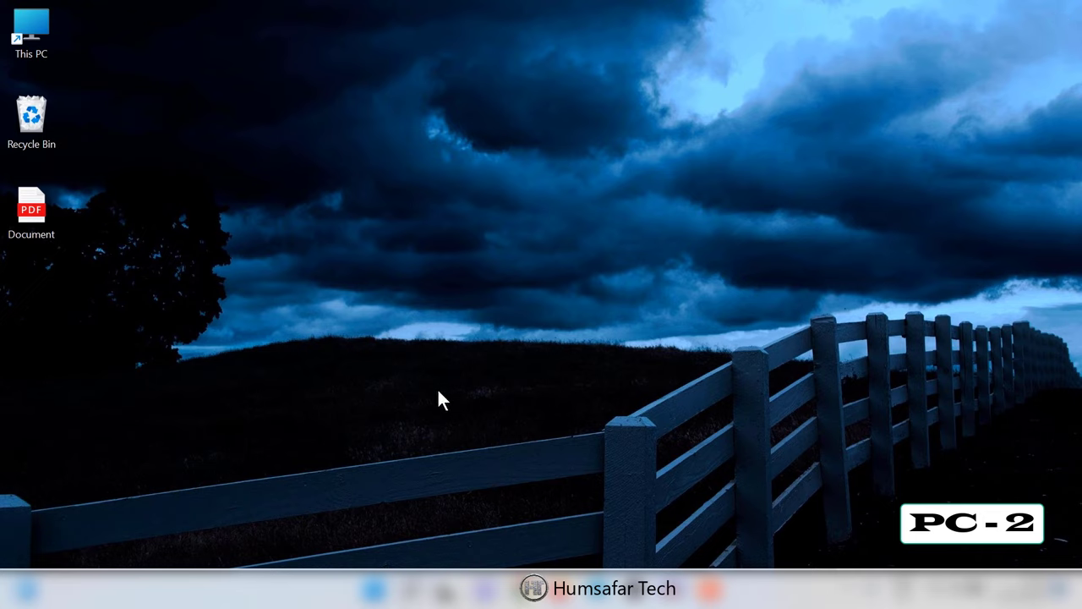
- Paste the copied File Sharing network path into Run and try to open it
key("super+r")
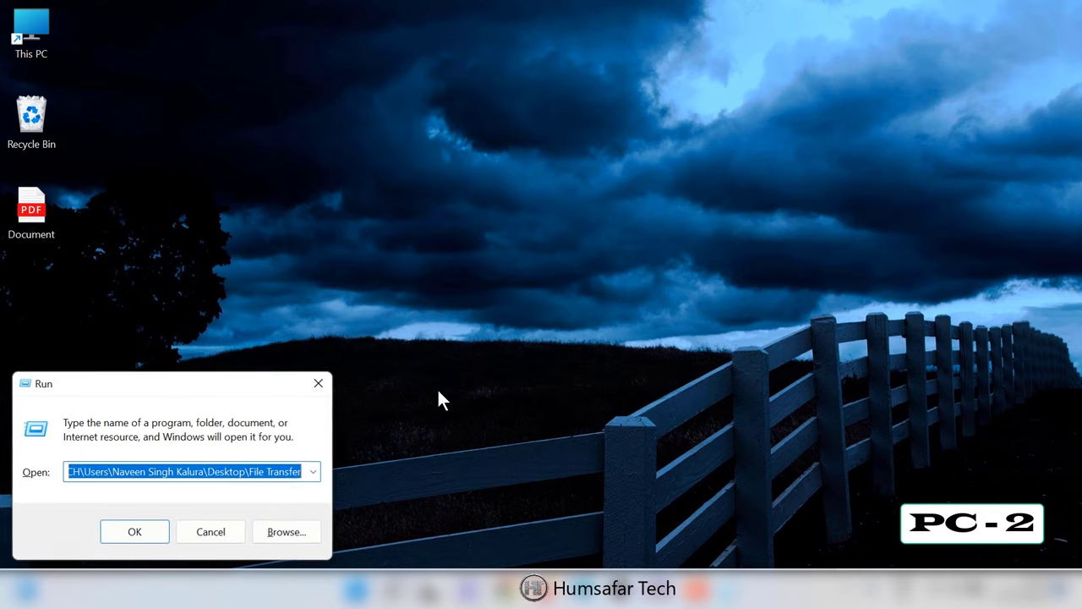
left_click(320, 384)
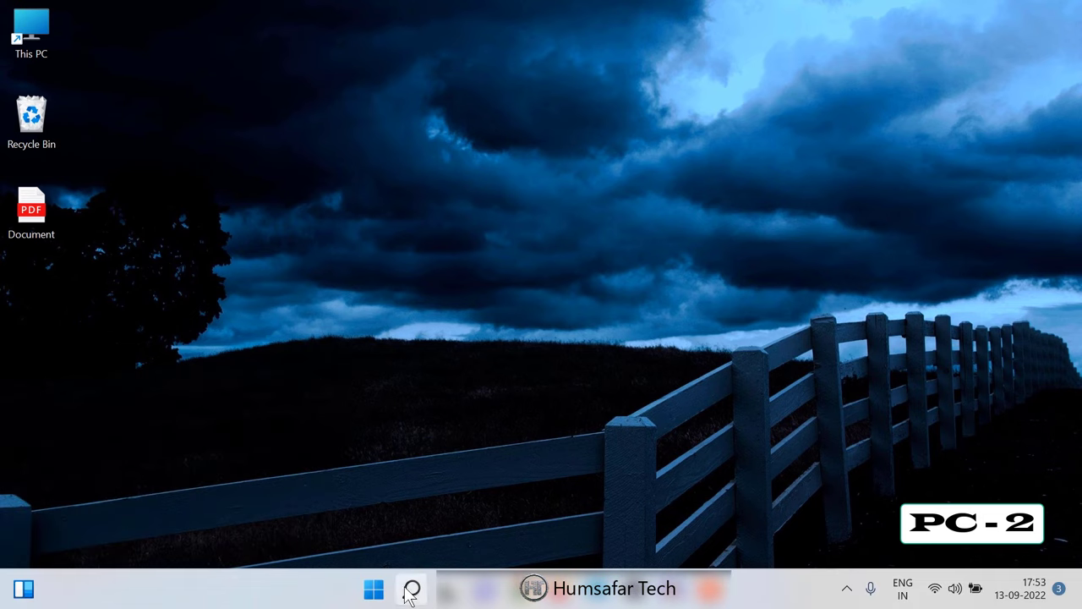
left_click(411, 589)
type("run")
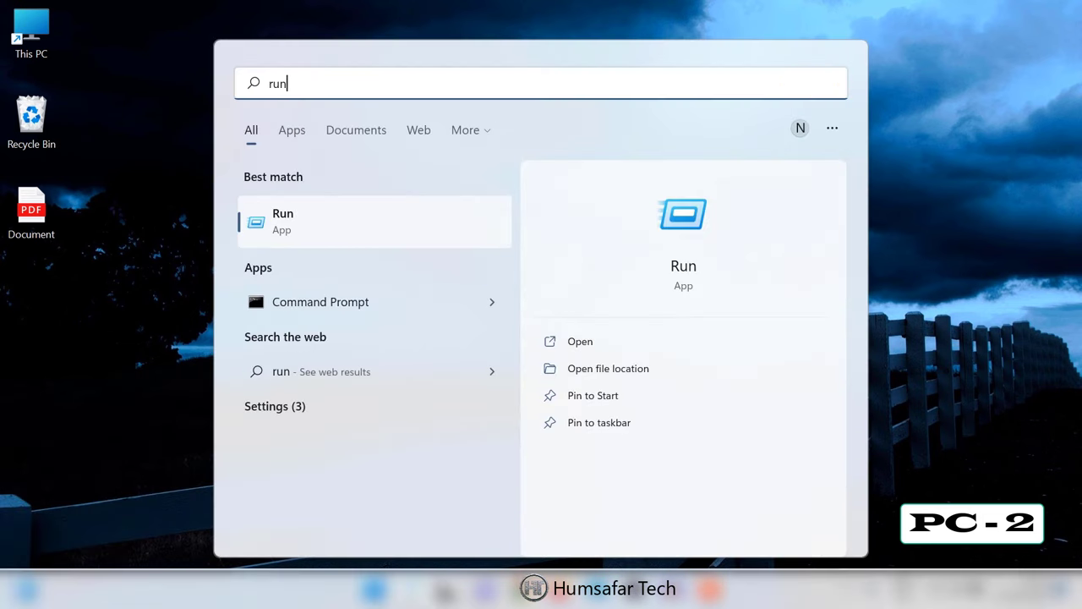
key("Return")
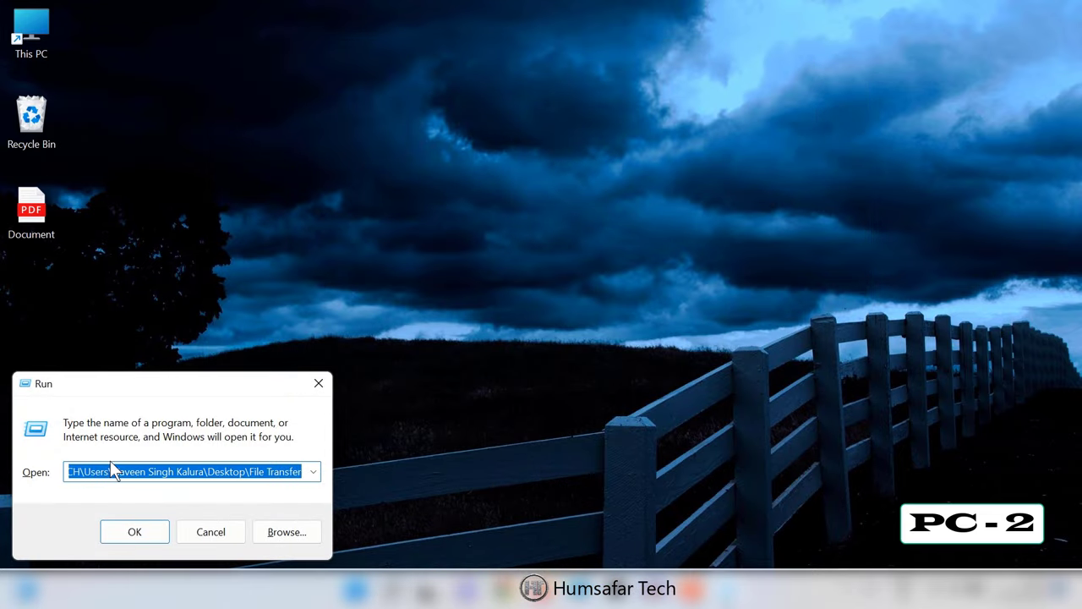
key("BackSpace")
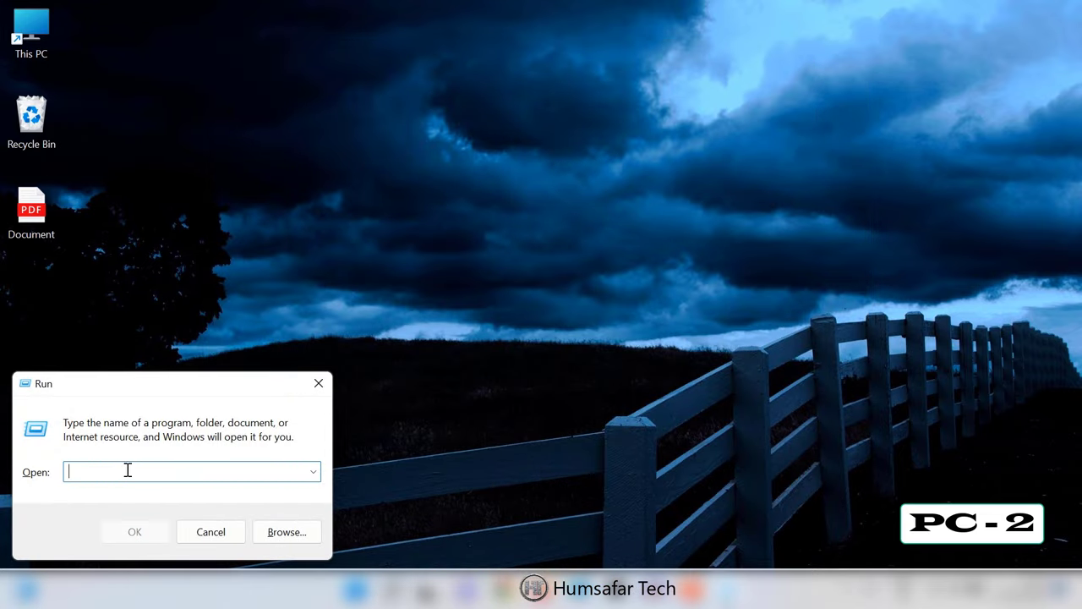
key("ctrl+v")
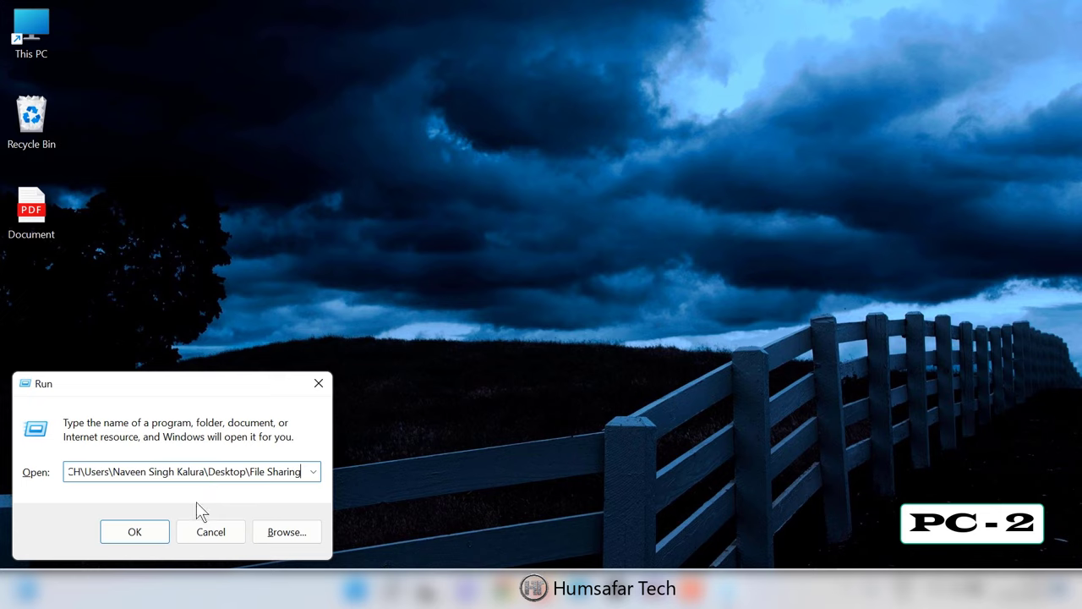
left_click(135, 532)
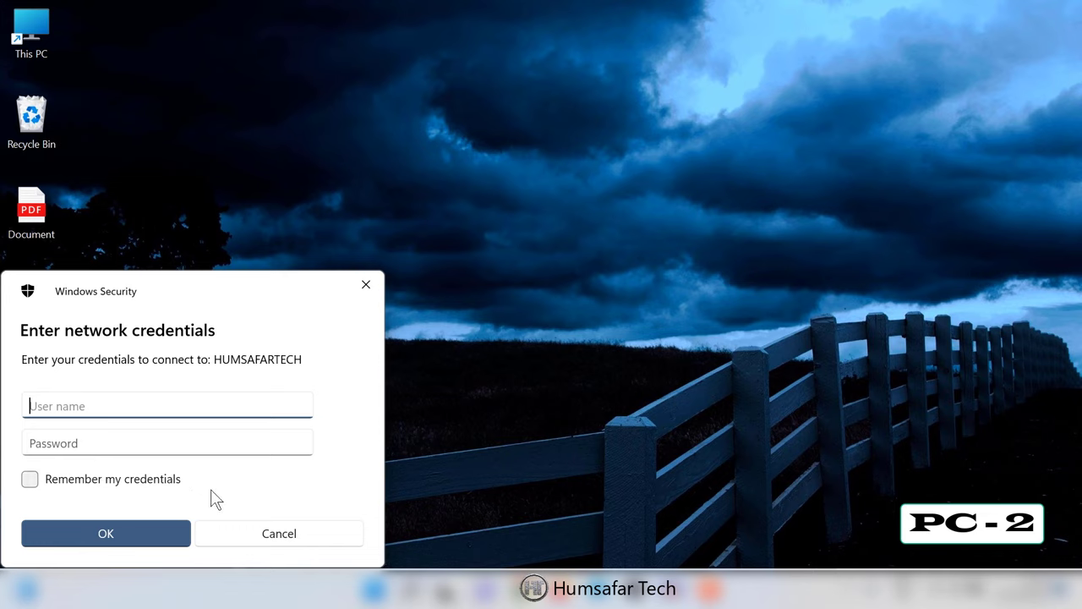
- Dismiss the network credentials prompt and close the Run box
key("super+r")
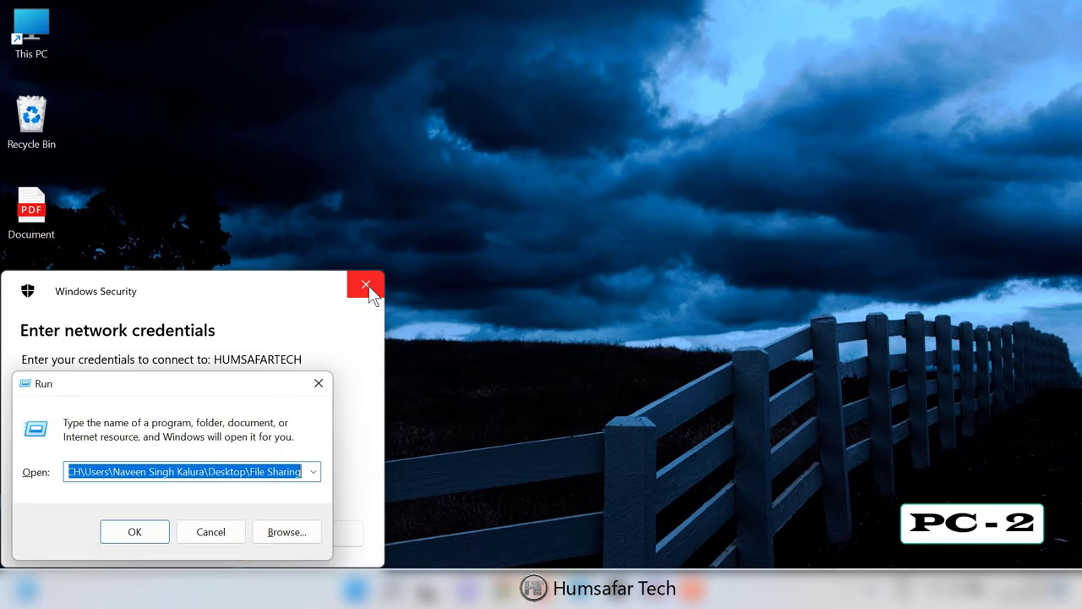
left_click(366, 285)
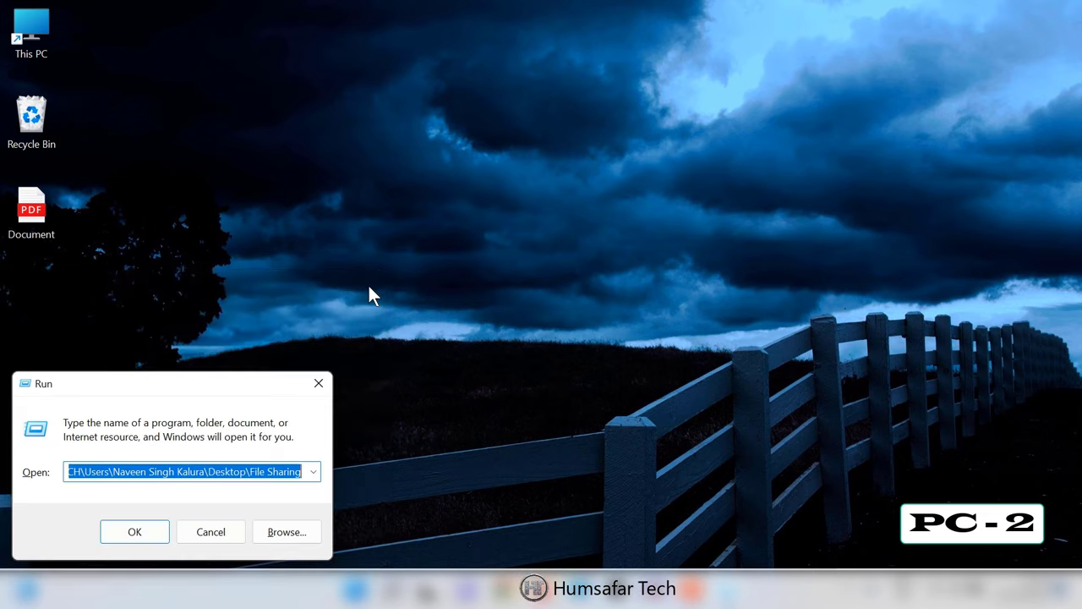
left_click(316, 387)
- Launch Control Panel on PC-2 by searching 'contro' from Start
left_click(375, 590)
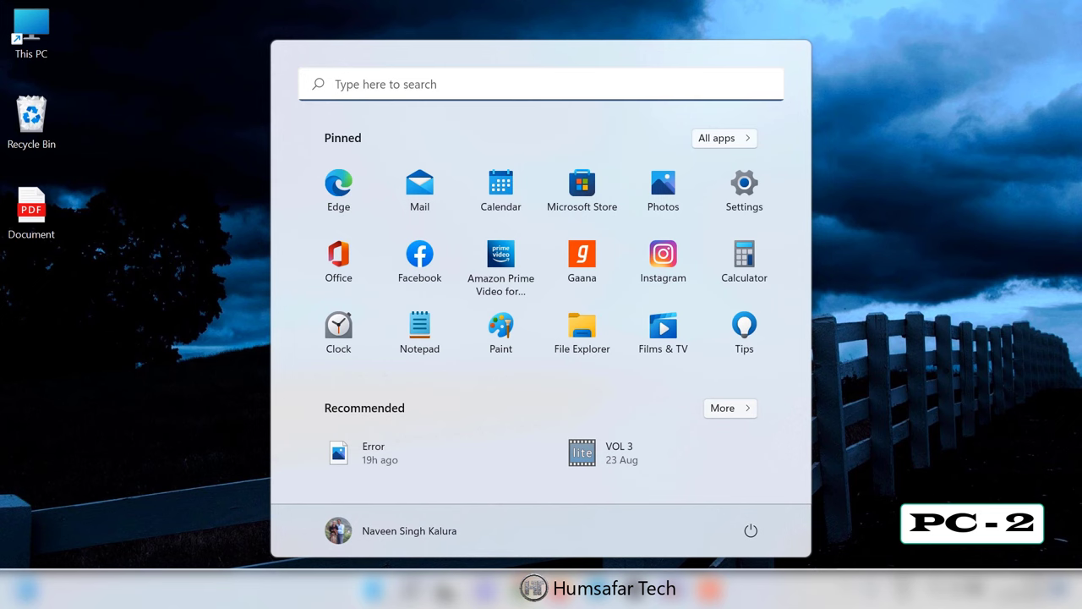
type("contro")
key("Return")
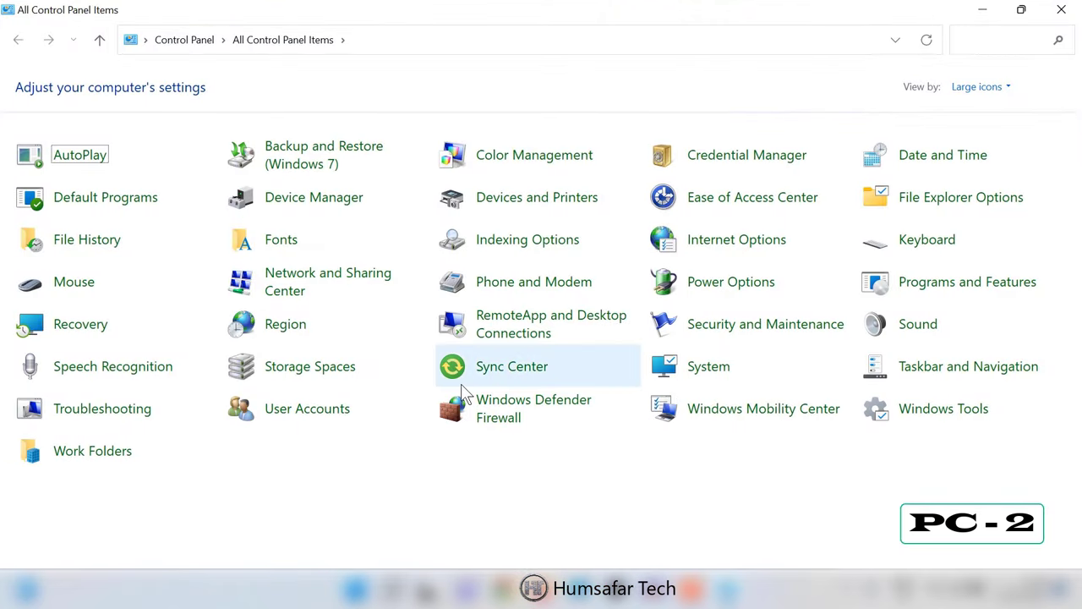
- In Credential Manager's Windows Credentials, expand the MicrosoftAccount generic credential
left_click(755, 168)
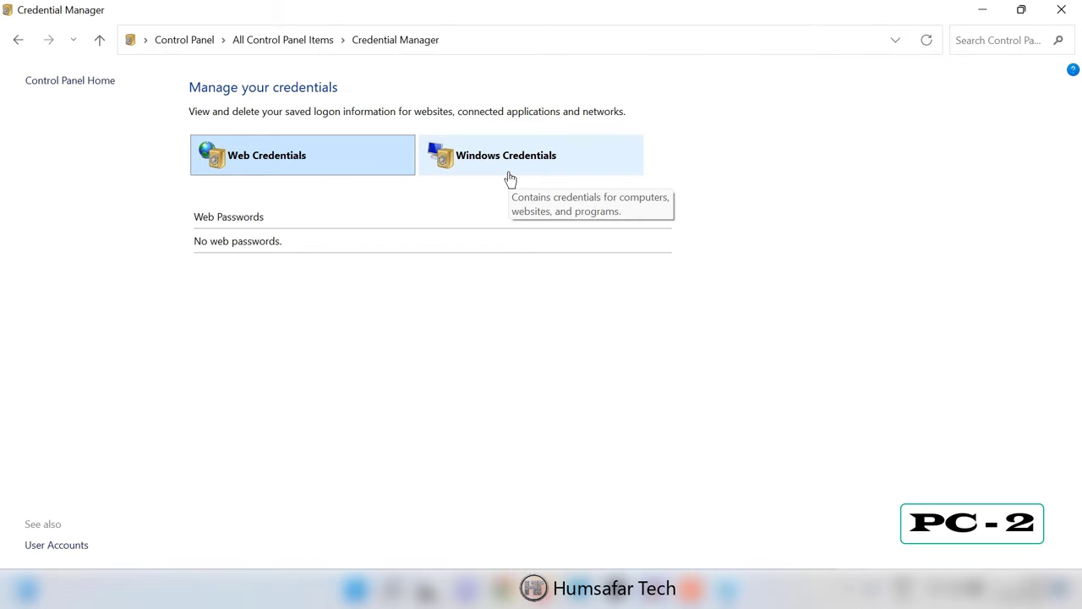
left_click(511, 180)
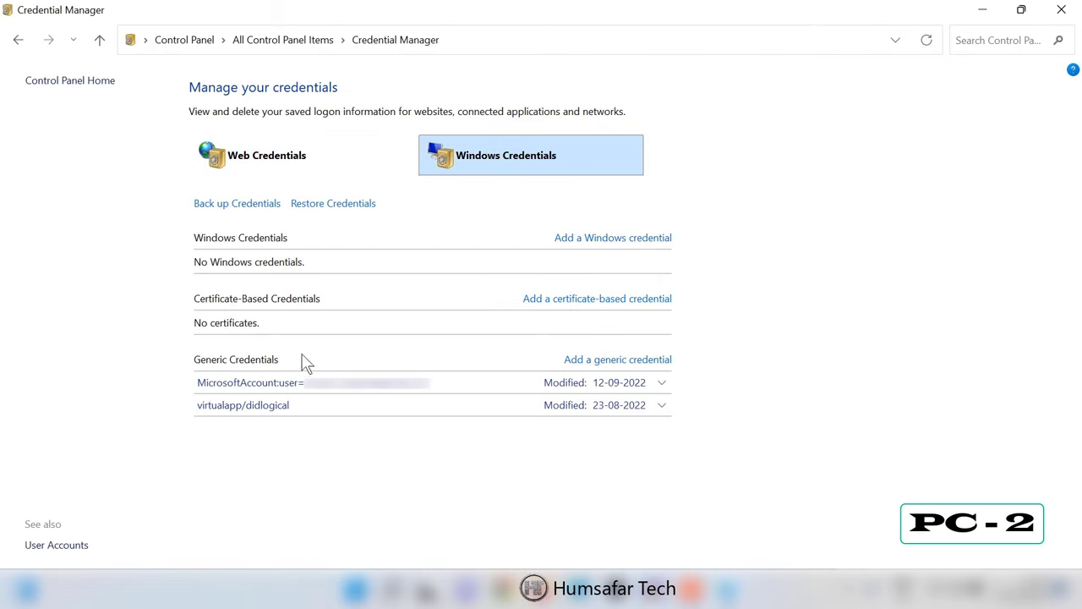
left_click(663, 384)
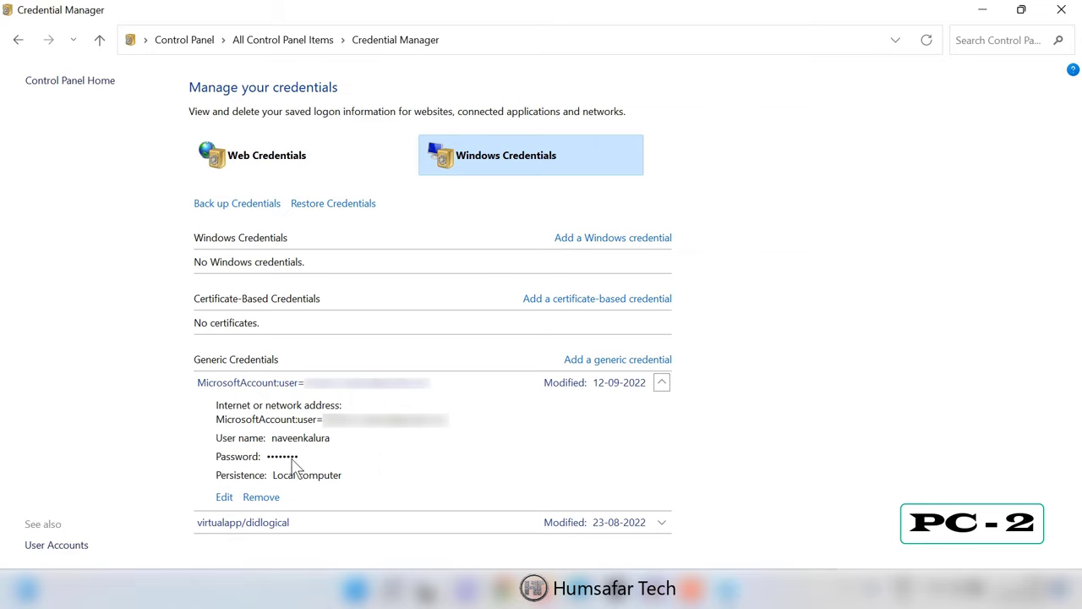
- Replace the credential's saved password with a new one, save it, and close Credential Manager
left_click(223, 497)
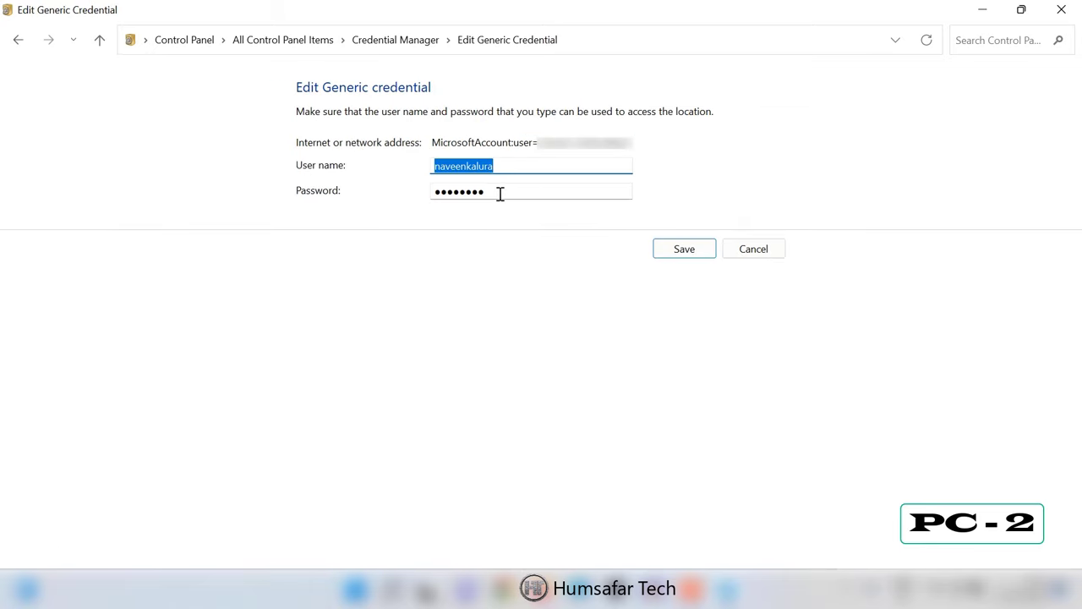
left_click(499, 194)
left_click(433, 192)
left_click_drag(479, 194, 402, 195)
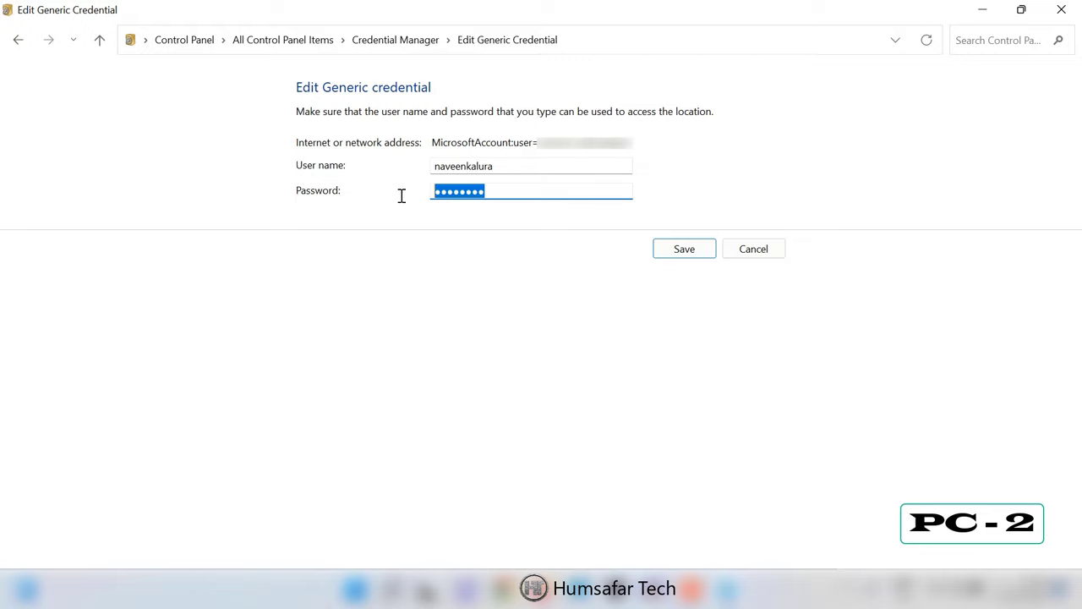
type("••••")
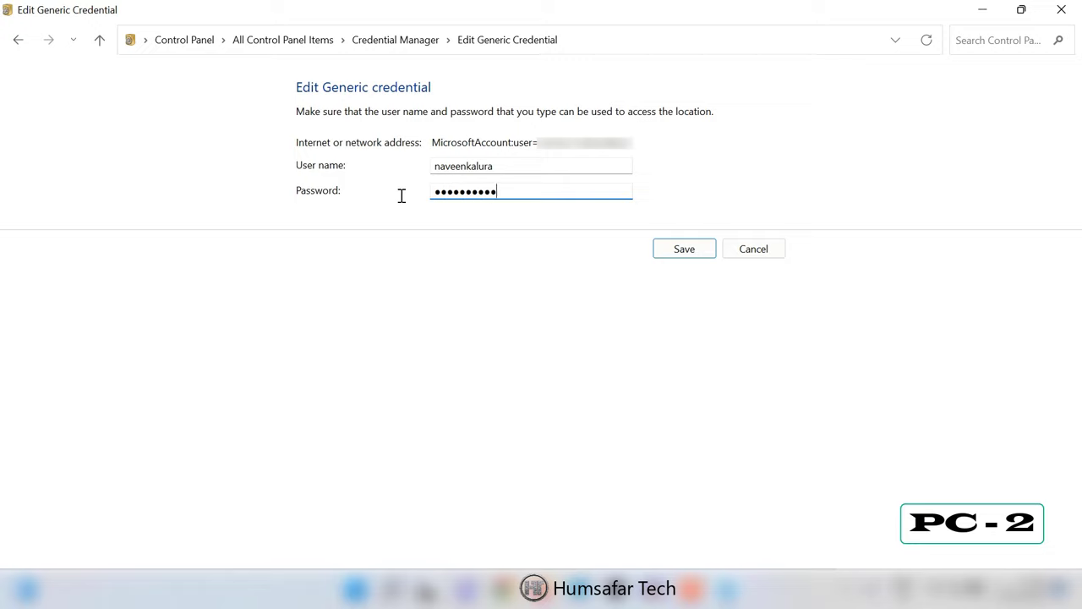
left_click(665, 253)
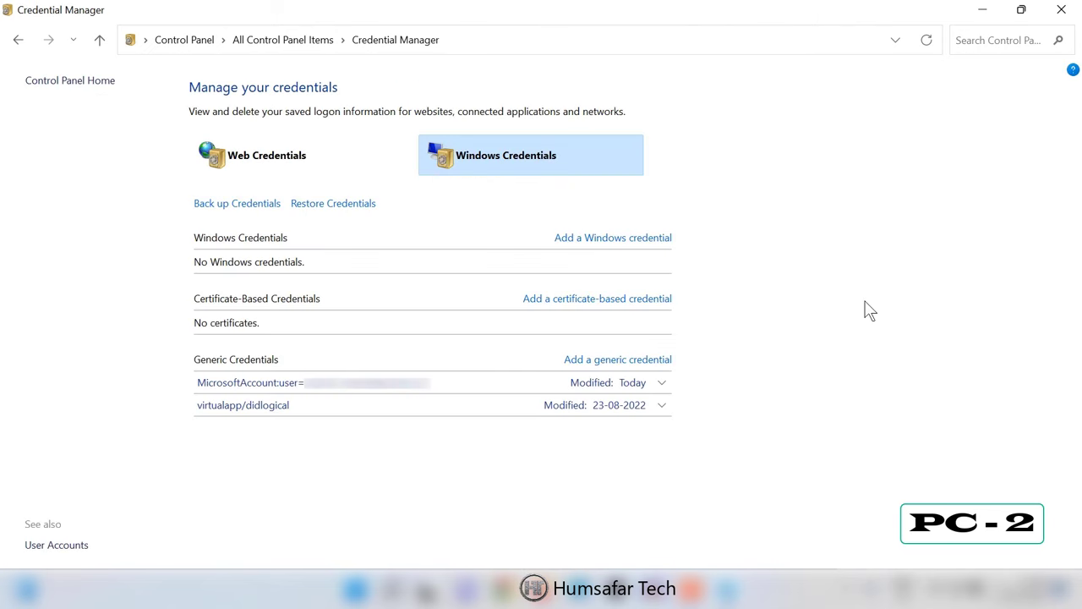
left_click(1065, 11)
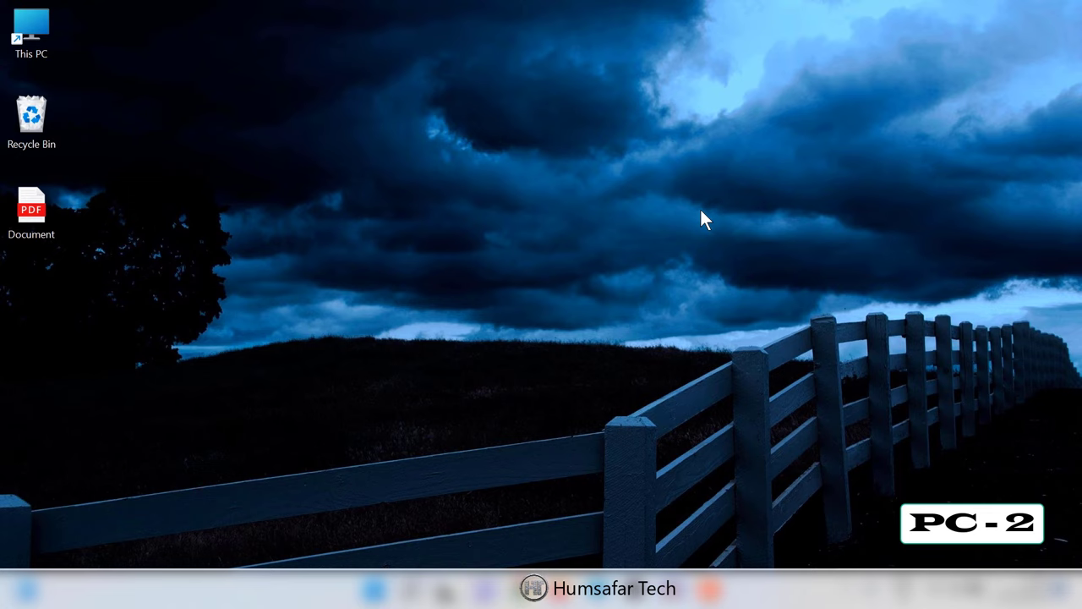
- Go from Control Panel's Network and Sharing Center to the advanced sharing settings
key("super")
type("contr")
left_click(702, 218)
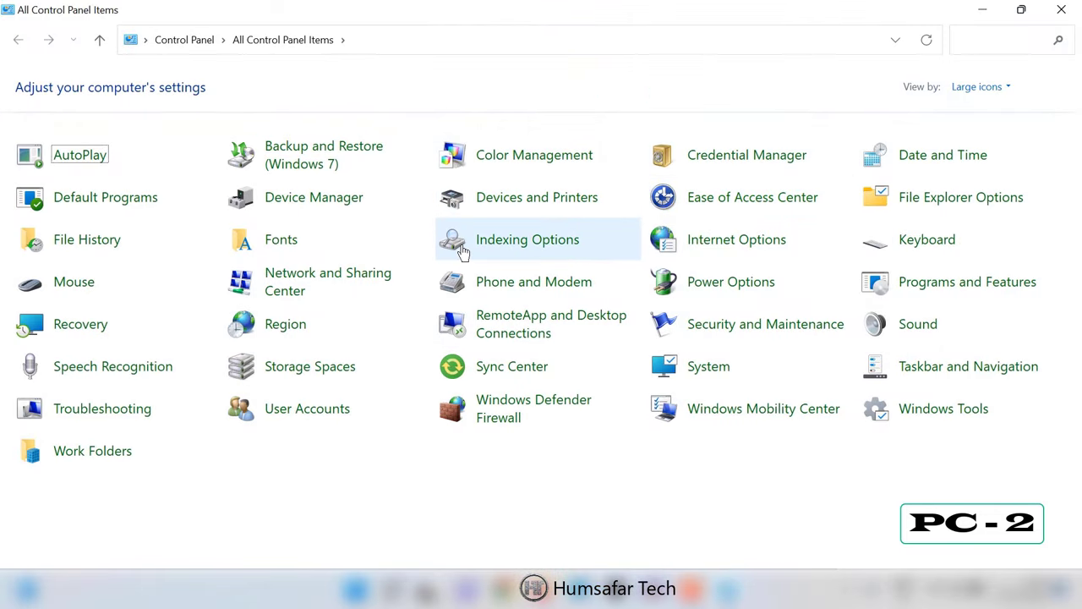
left_click(288, 296)
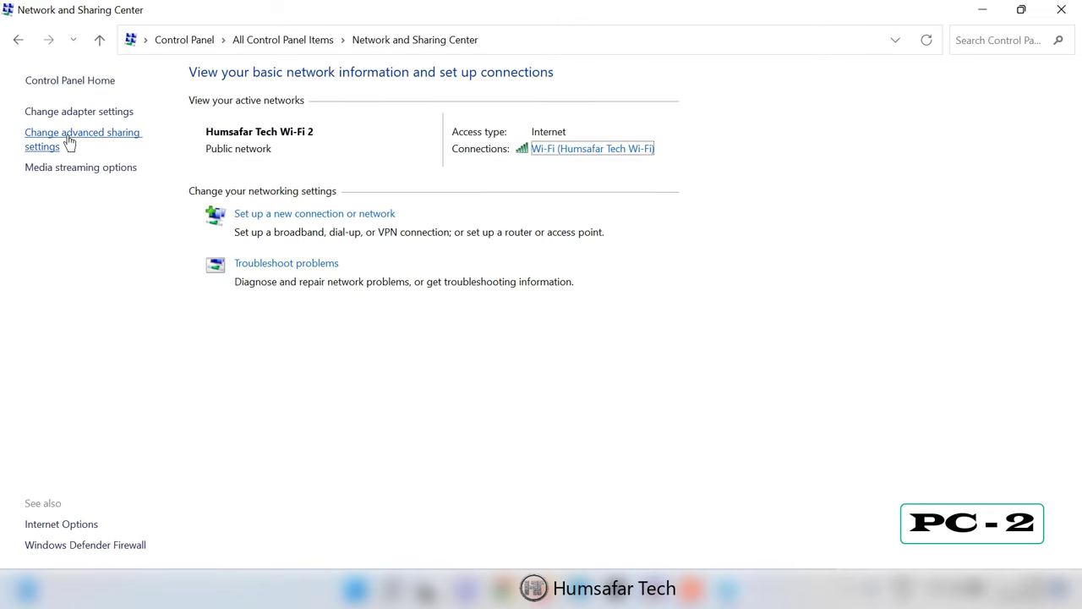
left_click(69, 143)
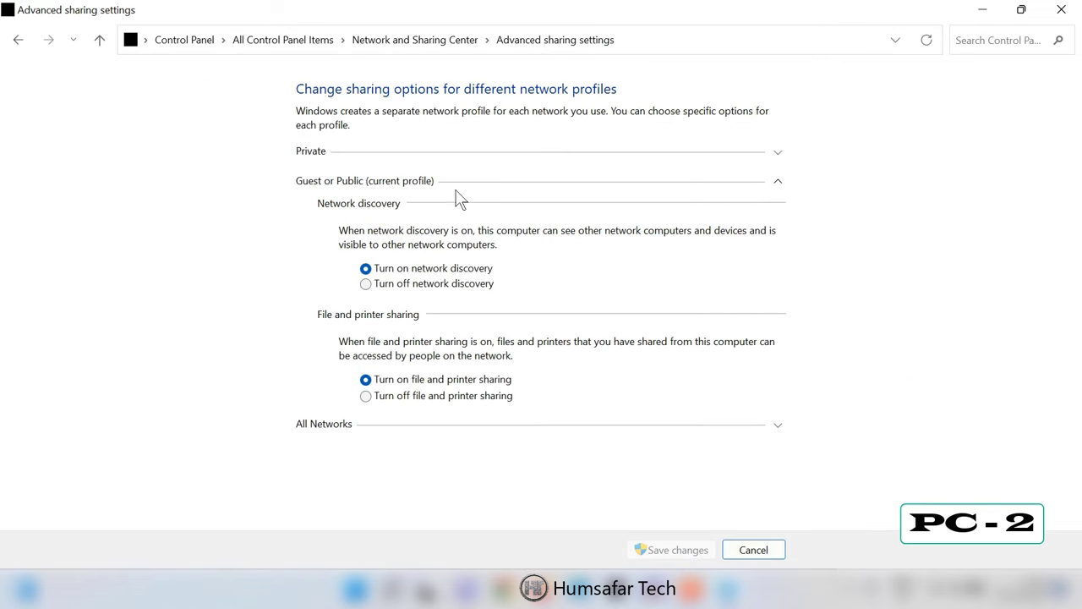
- Check the Private, Guest or Public and All Networks sharing options, then close the window
left_click(778, 154)
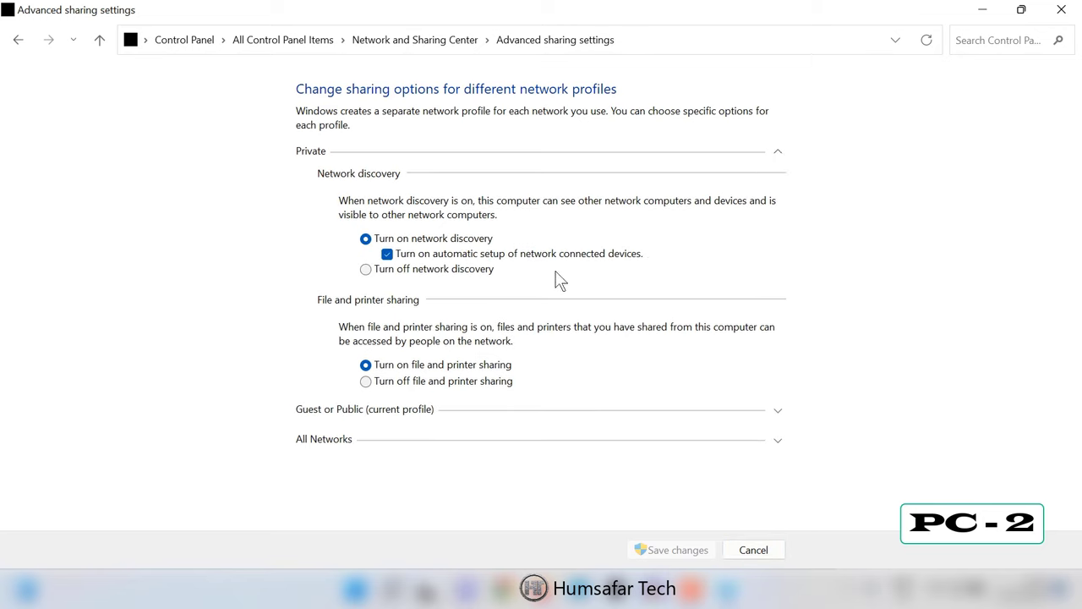
left_click(778, 410)
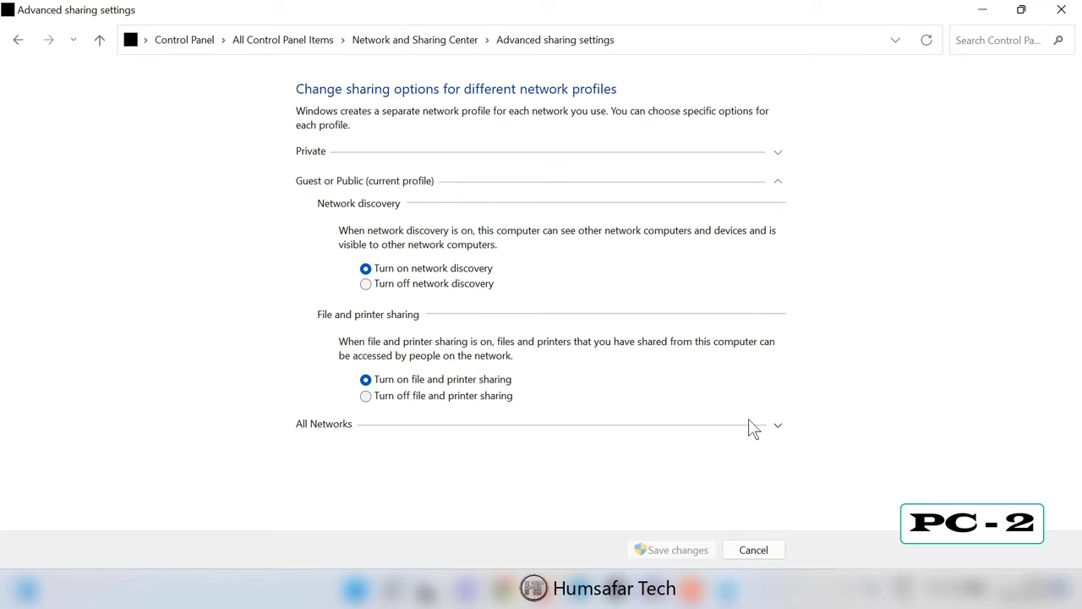
left_click(778, 429)
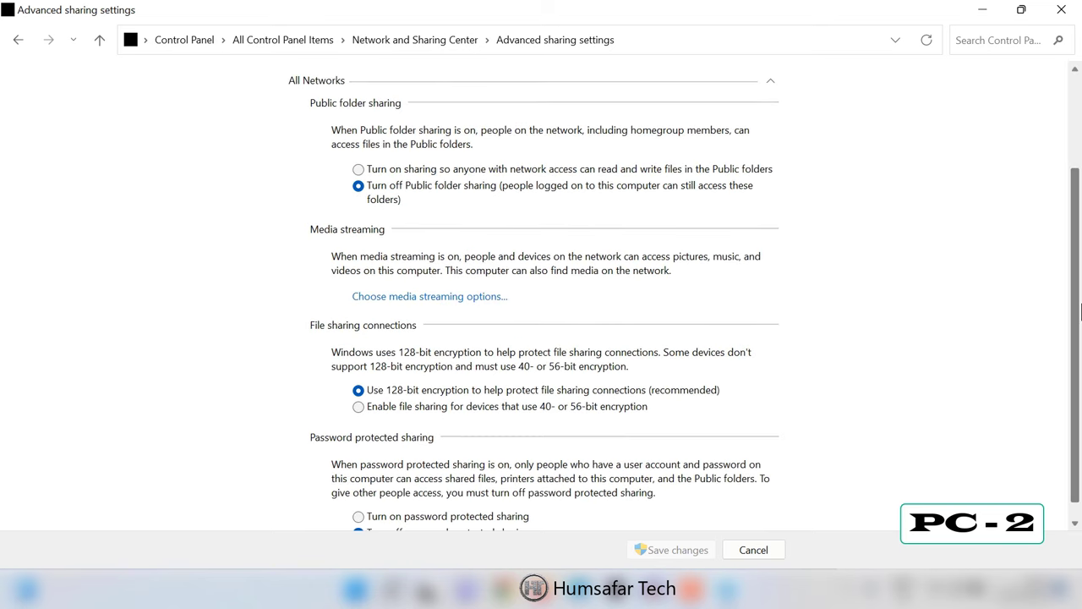
scroll(1072, 375, "down", 1)
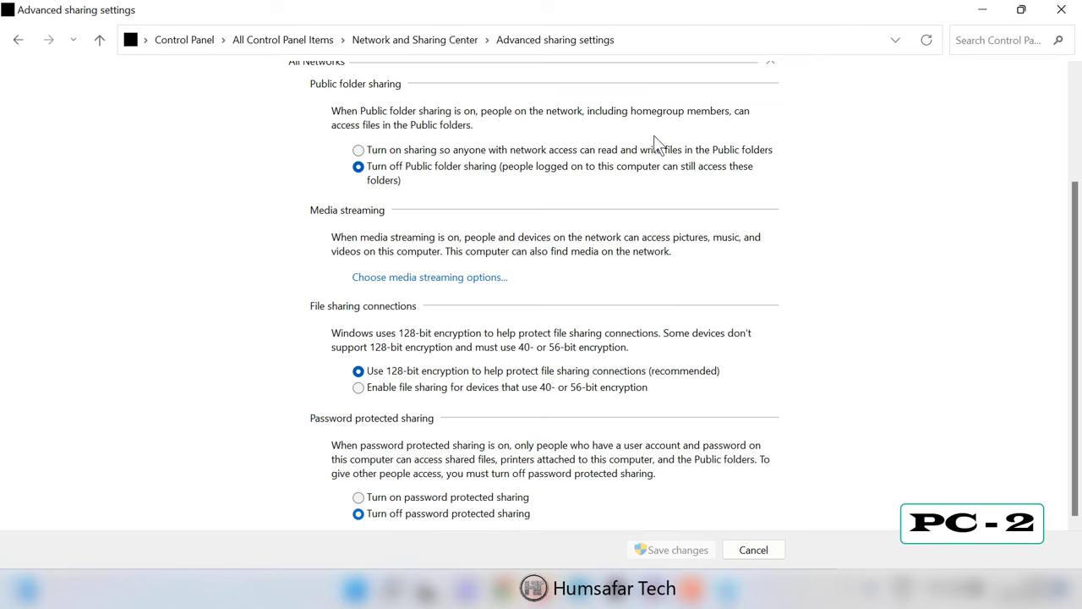
left_click(1063, 10)
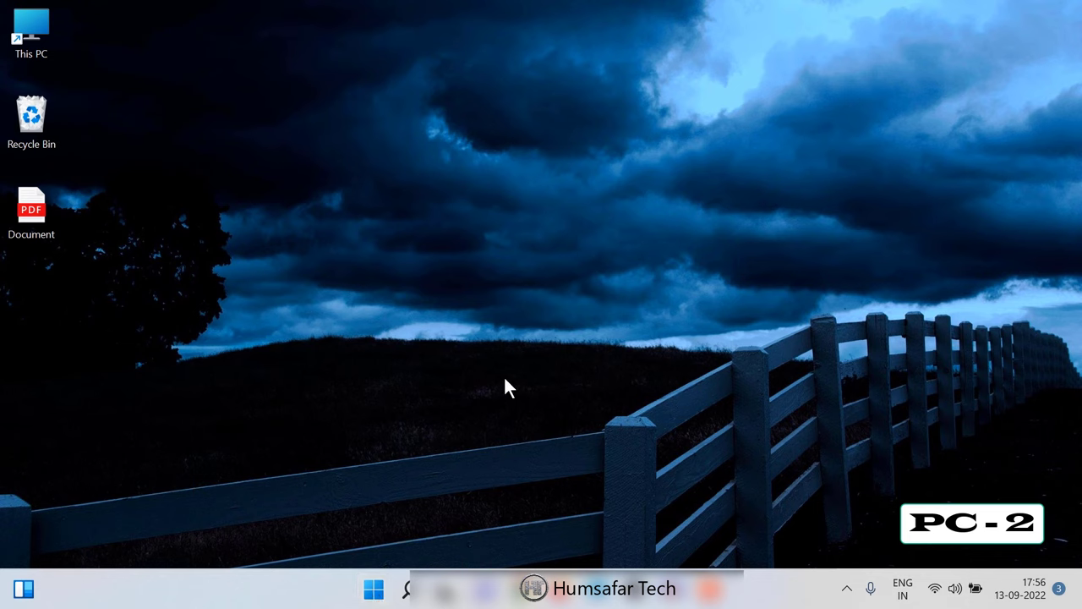
- In Run, replace the old path with the \\HUMSAFARTECH File Sharing folder path and open it
key("super+r")
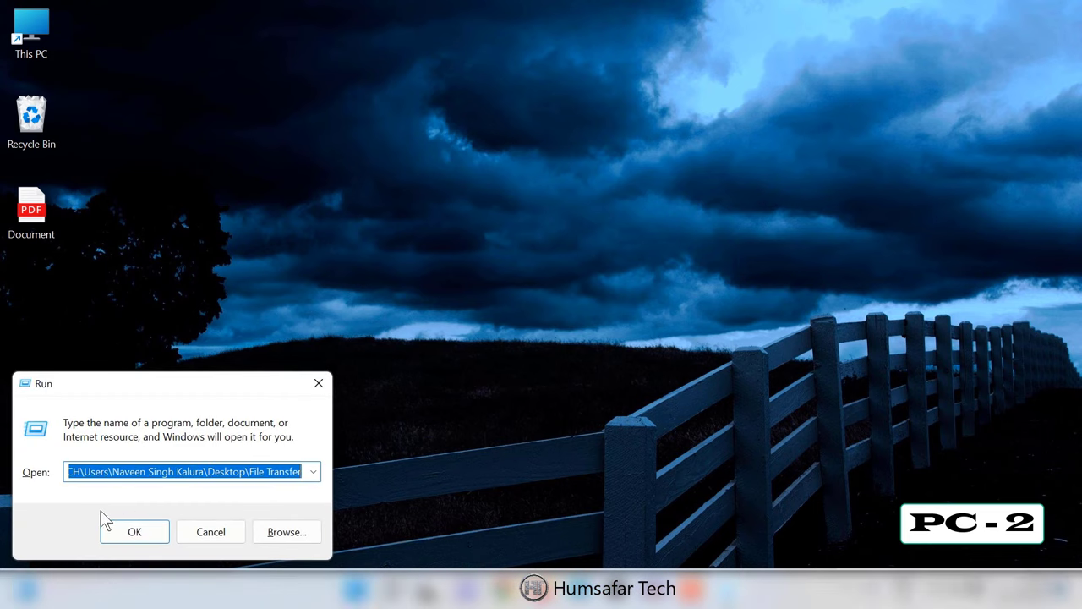
left_click(119, 472)
left_click_drag(119, 472, 71, 473)
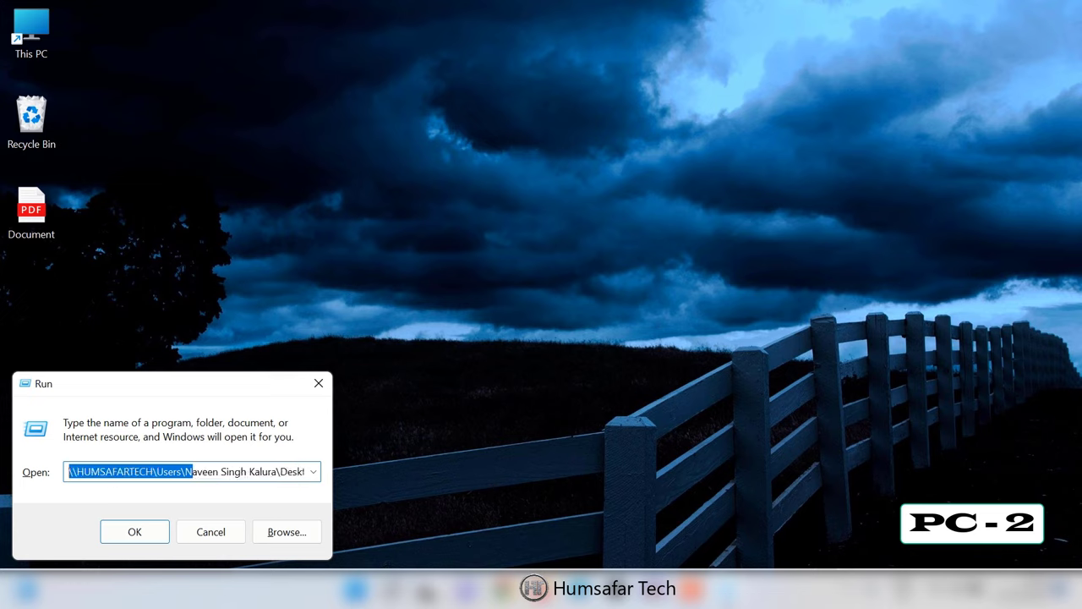
left_click(186, 470)
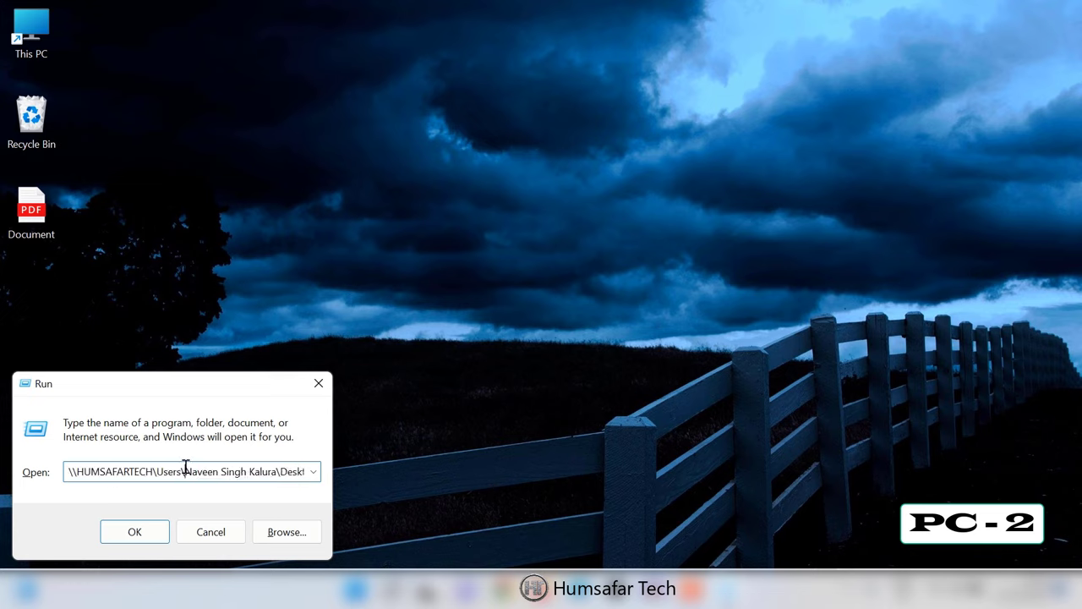
key("ctrl+a")
key("ctrl+v")
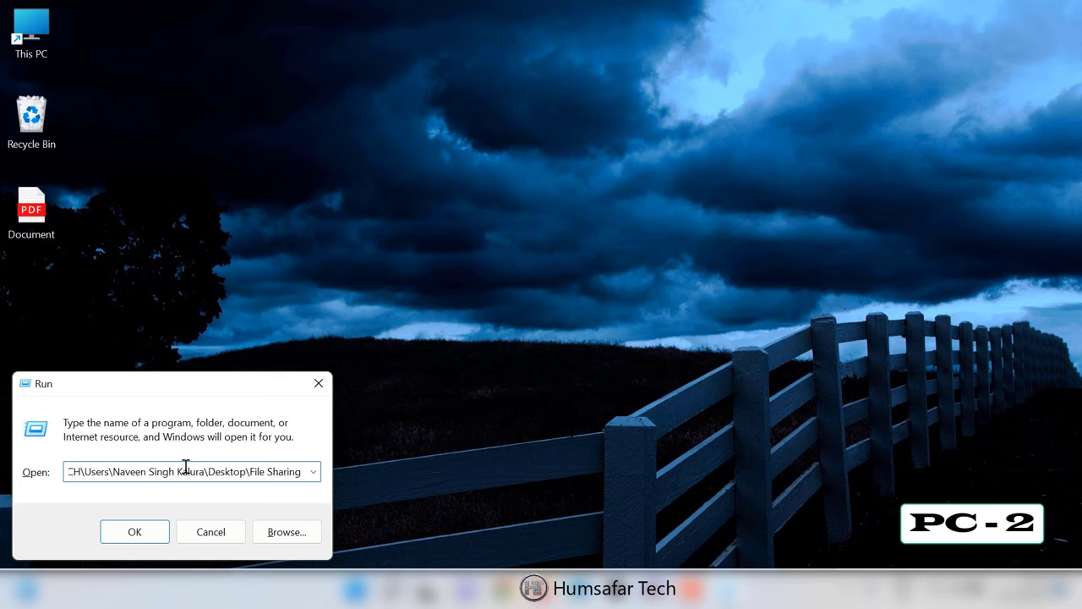
left_click(135, 532)
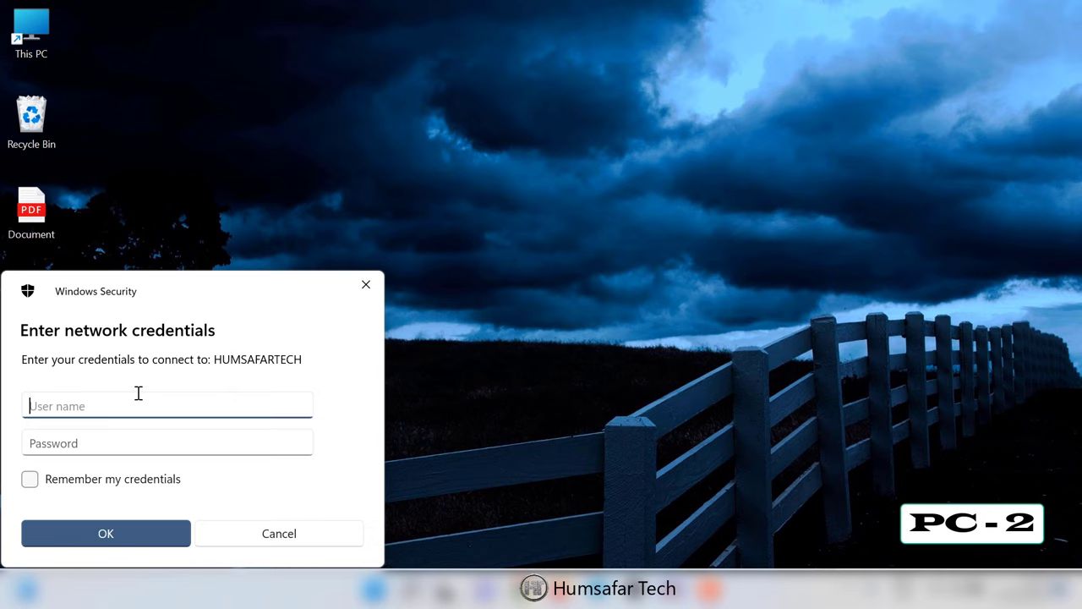
- Enter the account's network user name and password, tick Remember my credentials, and submit
type("naveenkalura")
key("Tab")
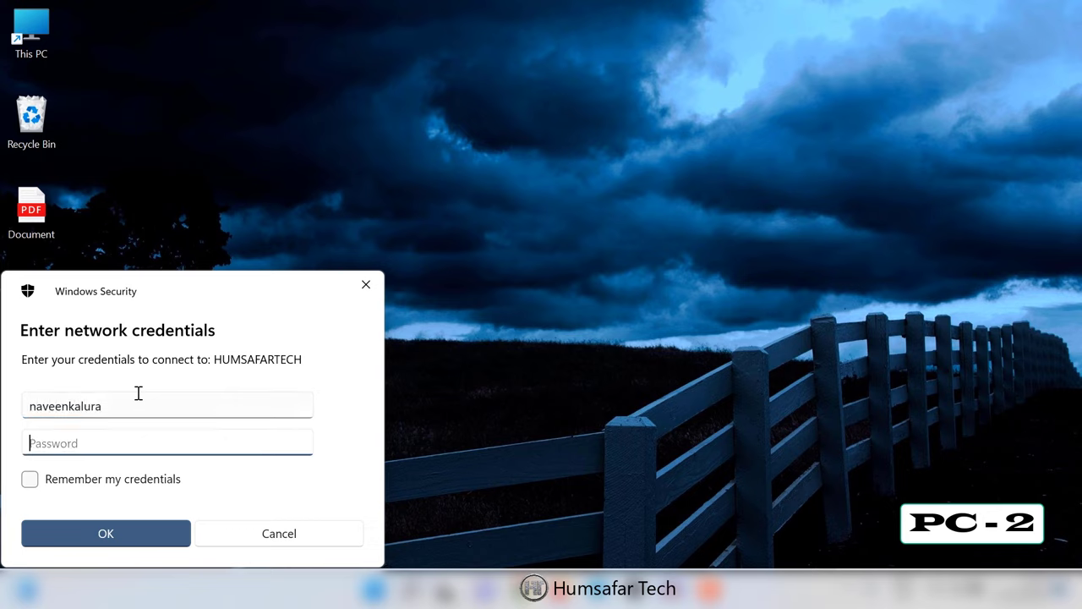
type("•••••••••••")
left_click(30, 480)
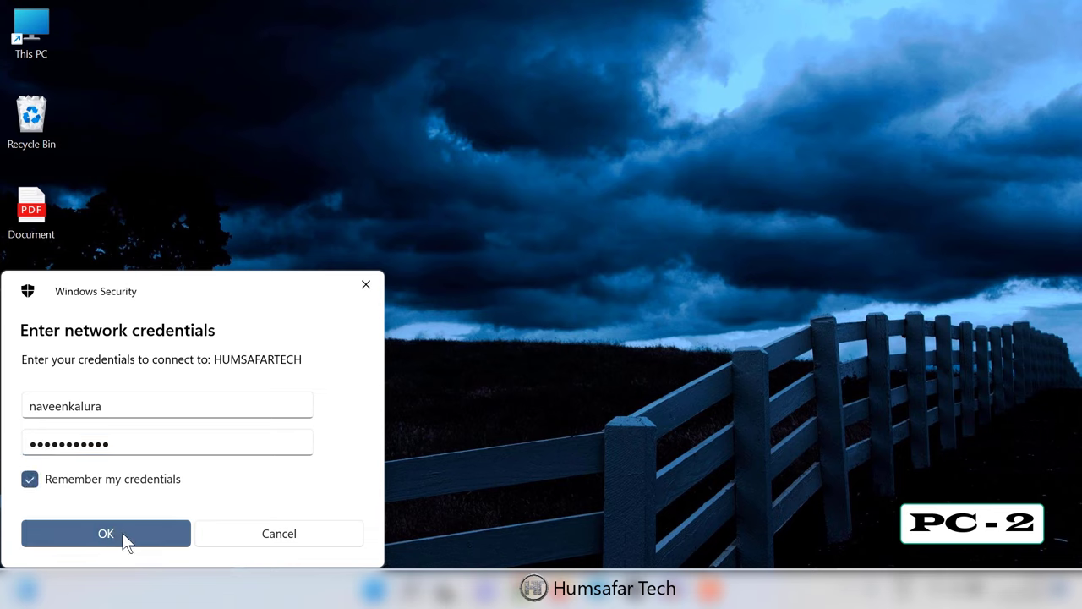
left_click(106, 533)
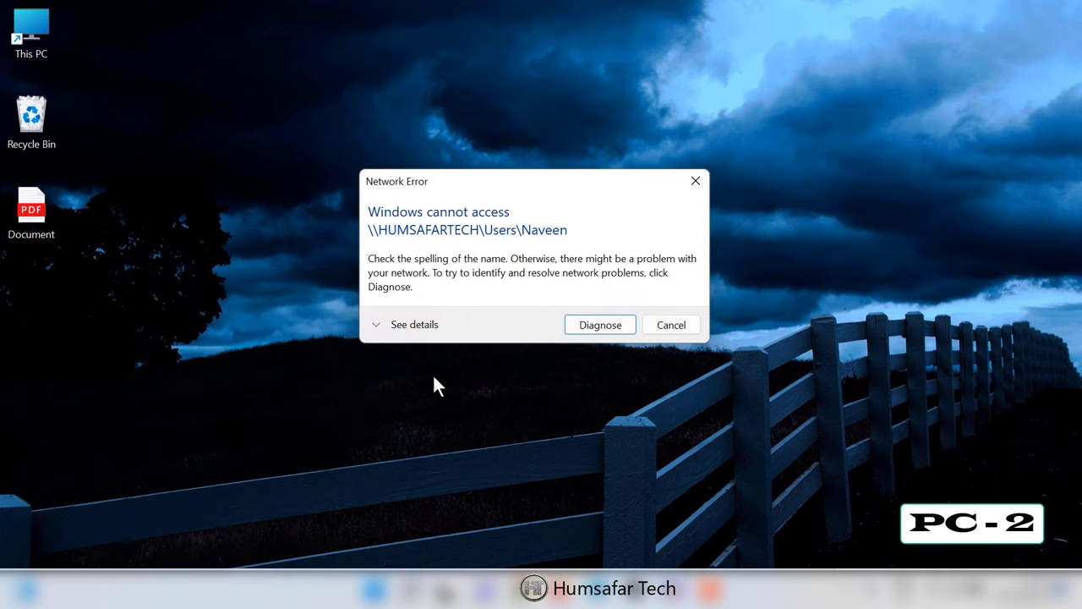
- Run the network diagnostics on the 'Windows cannot access' error, then close the troubleshooter
left_click(589, 335)
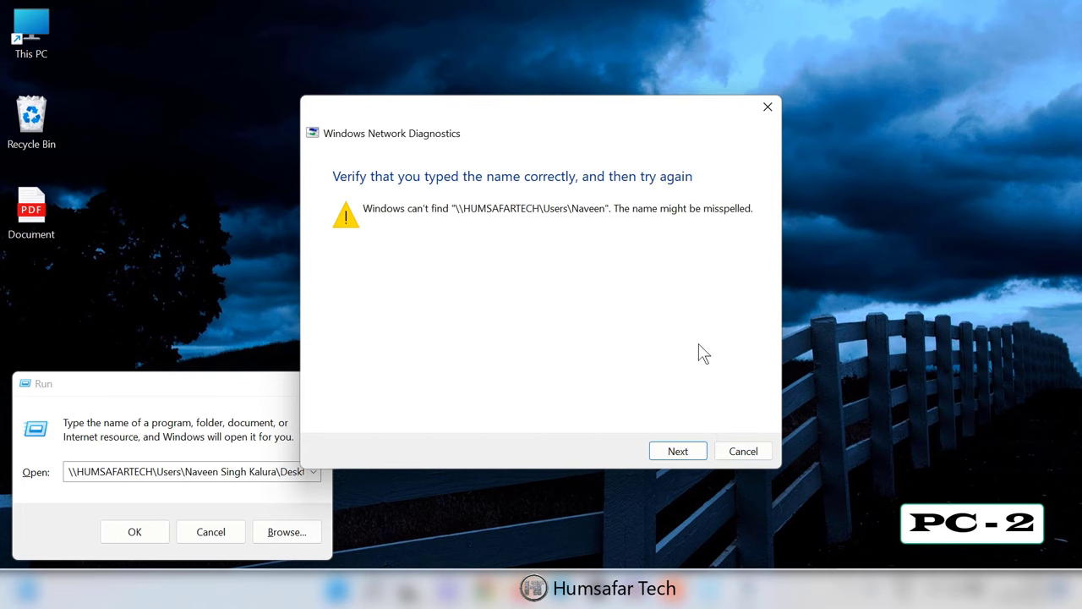
left_click(681, 452)
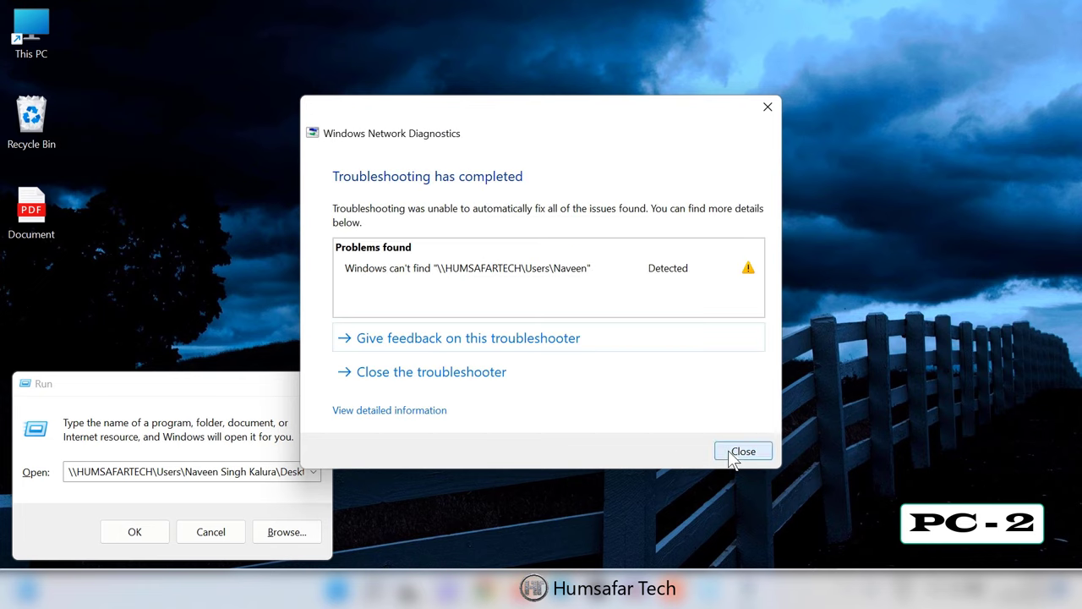
left_click(742, 452)
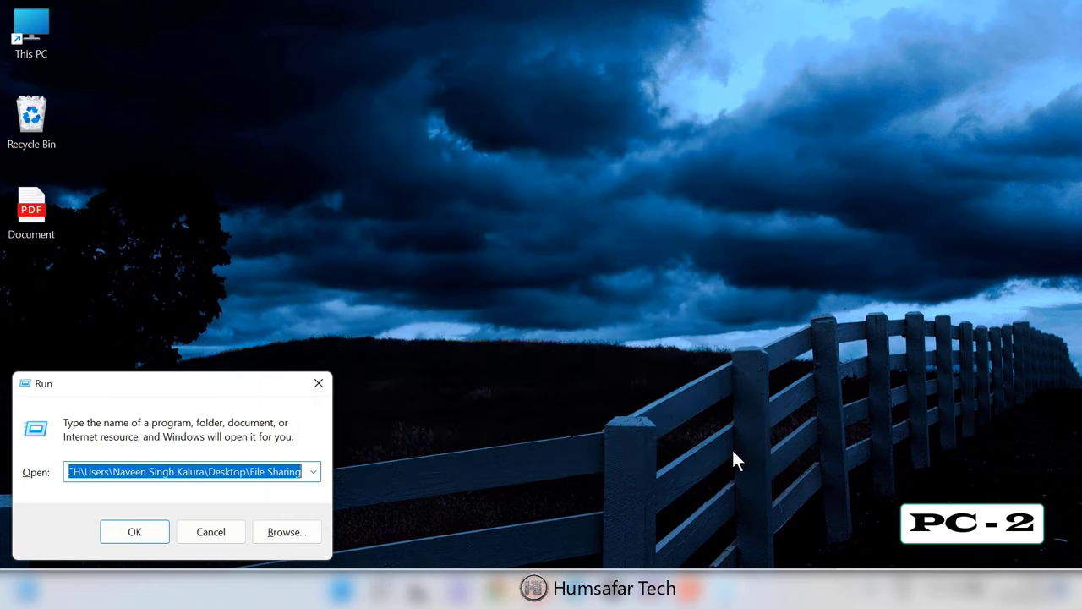
- Open the shared File Sharing folder, marquee-select all 8 files, then minimise the window
left_click(120, 539)
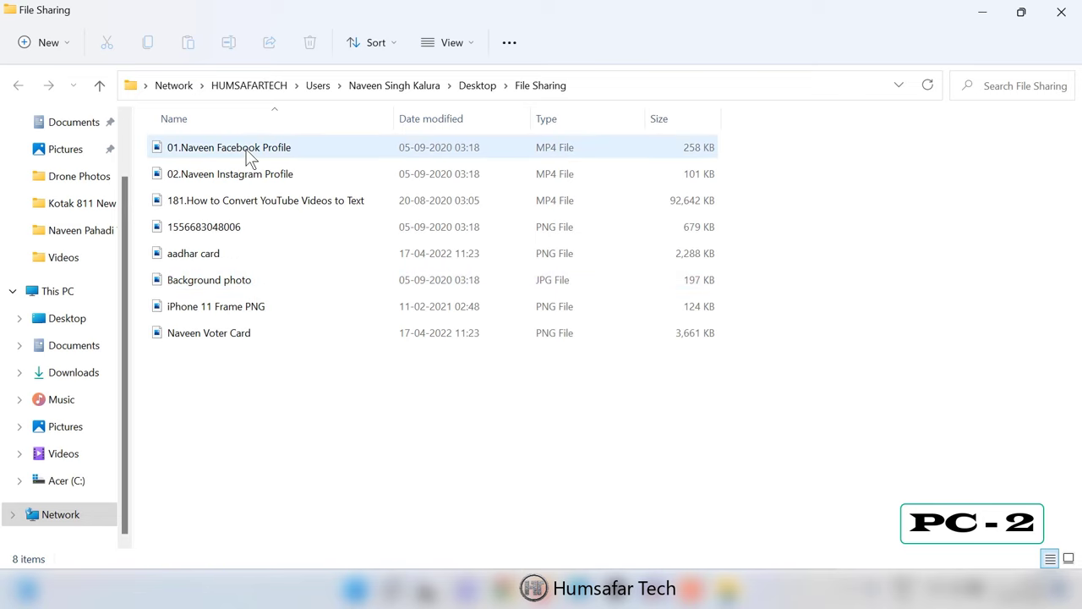
left_click(509, 280)
left_click_drag(682, 362, 567, 152)
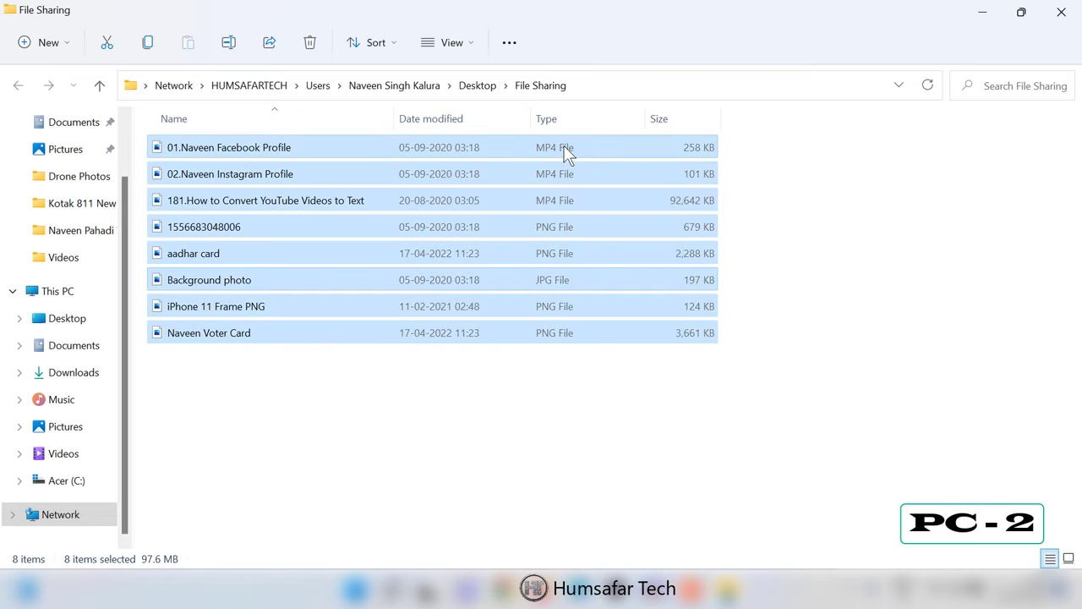
left_click(983, 11)
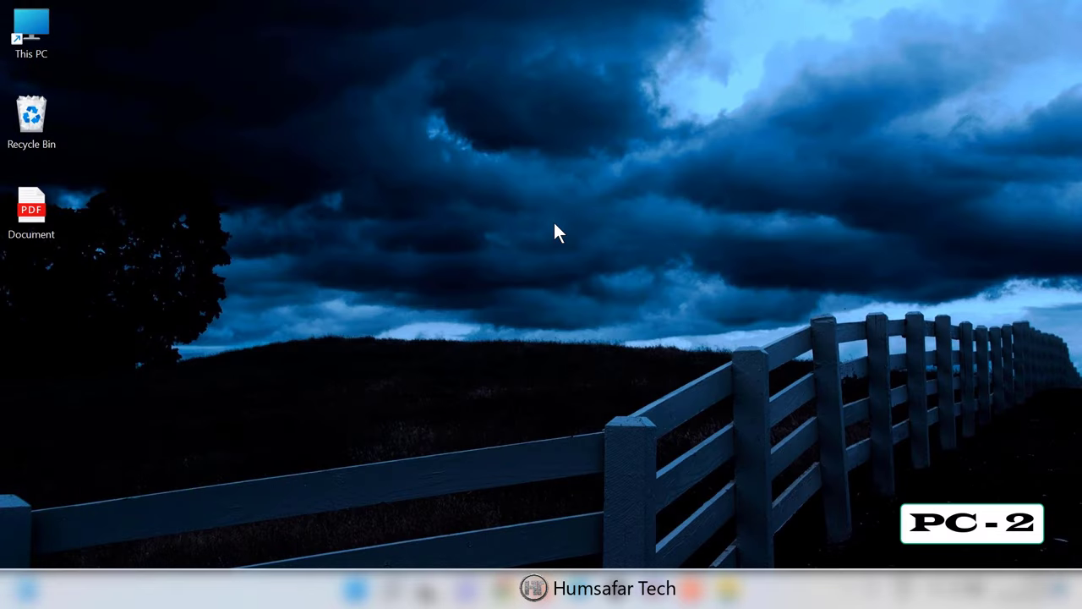
- Paste the 8 copied File Sharing files onto PC-2's desktop and reselect the new icons
key("ctrl+v")
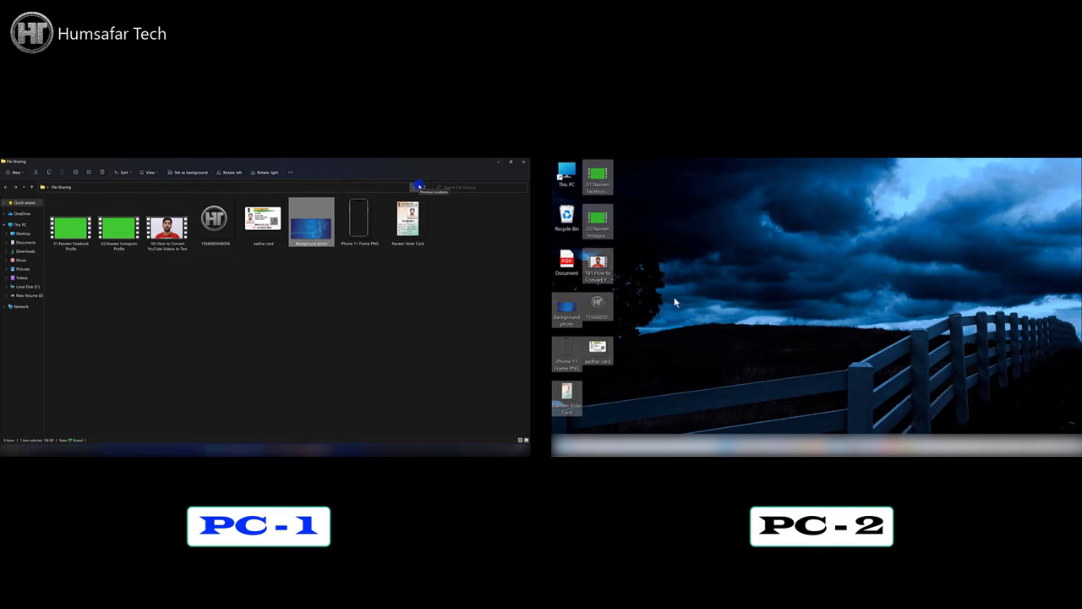
left_click(653, 235)
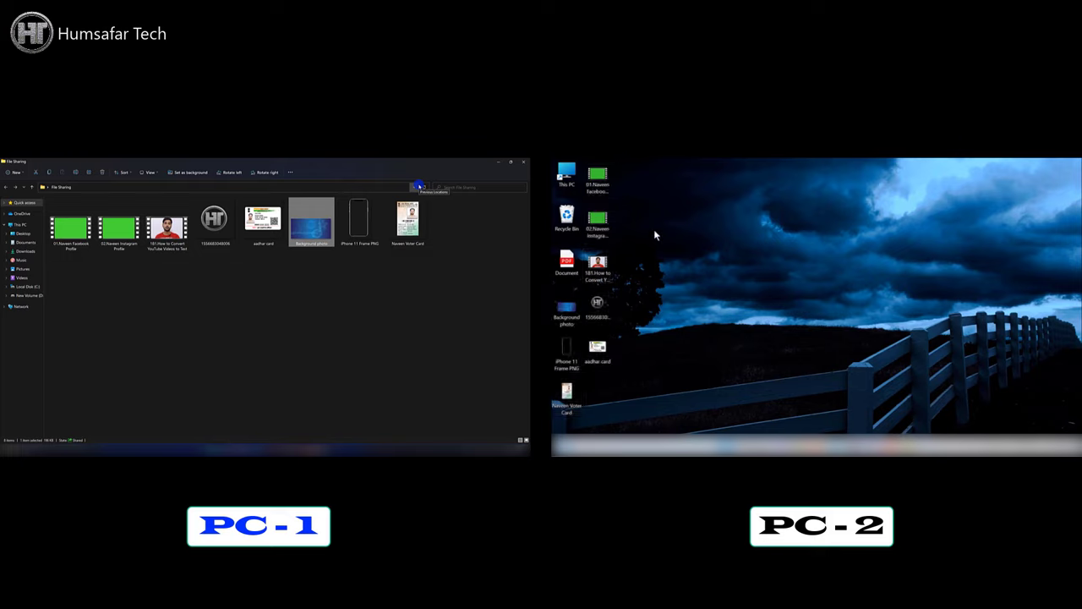
left_click_drag(622, 173, 668, 361)
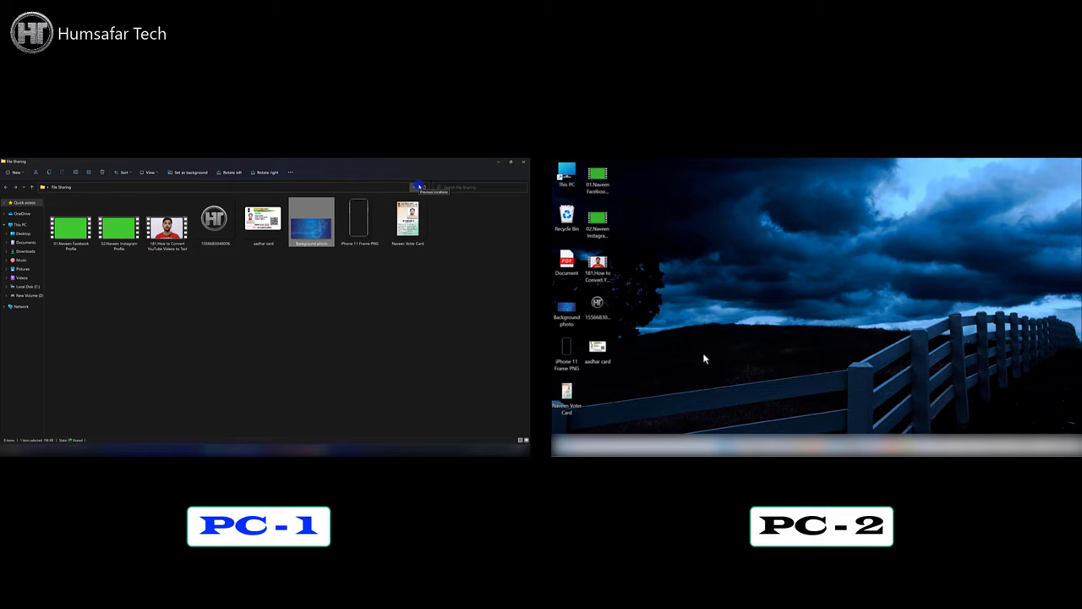